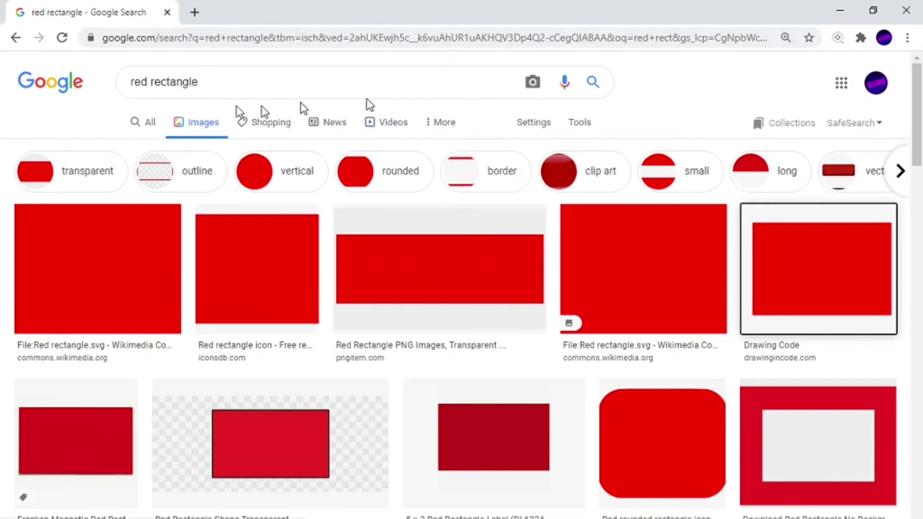
Search Google for "shotcut" and show the results across all categories instead of images only.
{"action": "left_click_drag", "start_coordinate": [208, 85], "coordinate": [117, 82]}
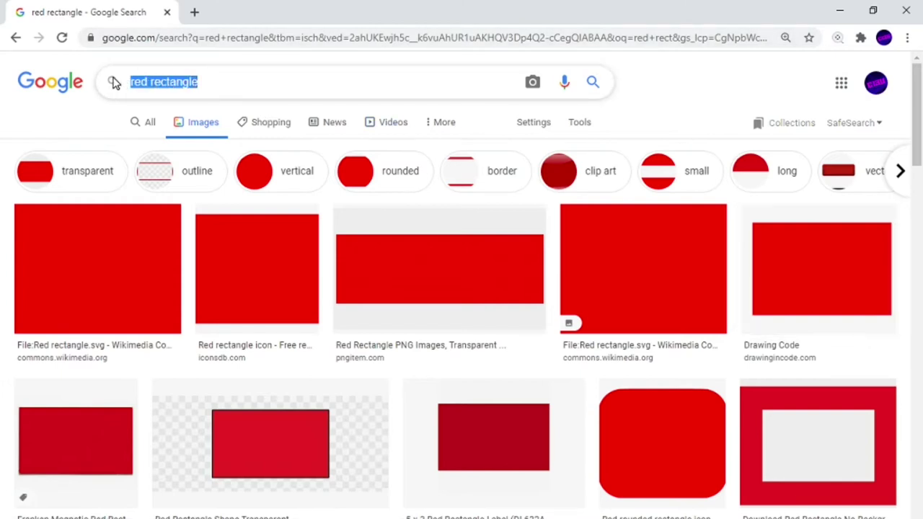
{"action": "type", "text": "shotc"}
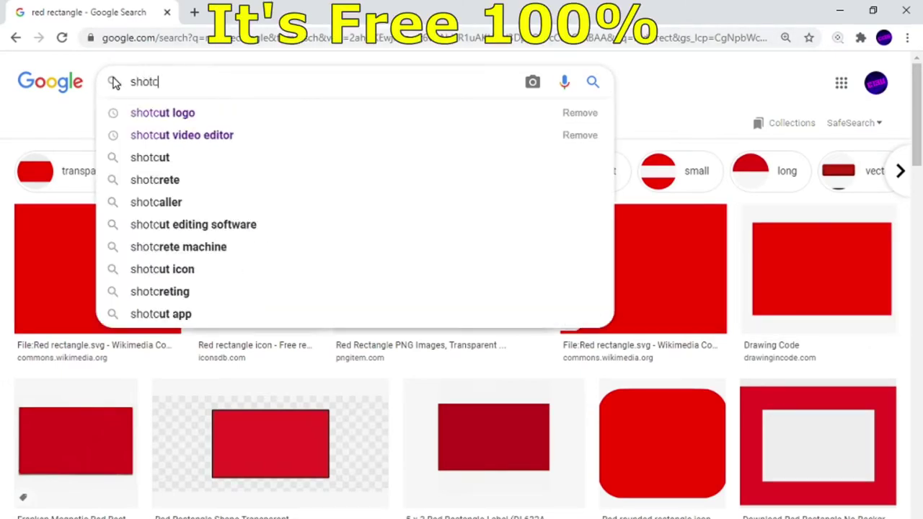
{"action": "type", "text": "ut"}
{"action": "key", "text": "Return"}
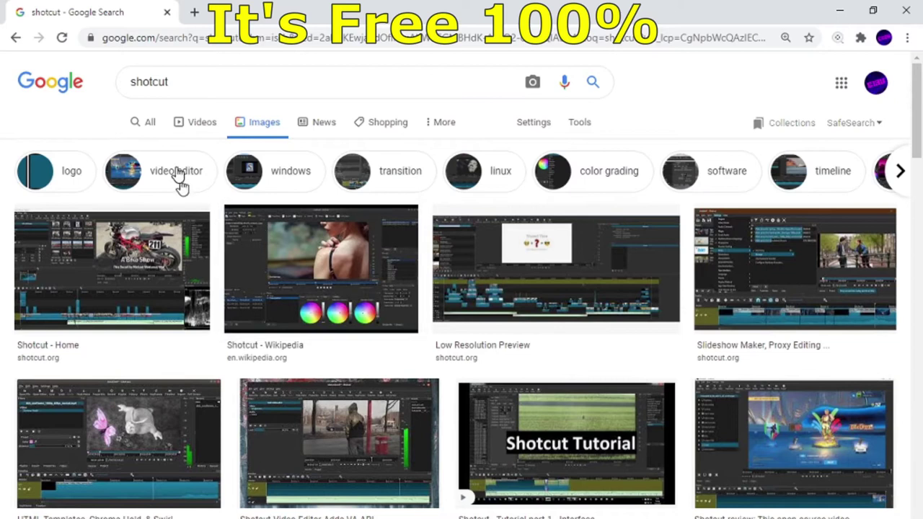
{"action": "left_click", "coordinate": [141, 122]}
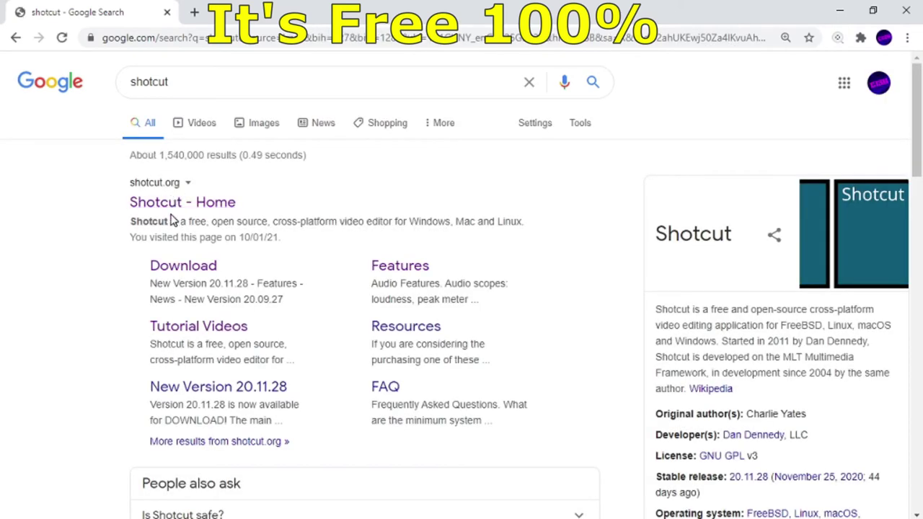
Open the Shotcut home page from the search results and go to its Download page.
{"action": "left_click", "coordinate": [171, 209]}
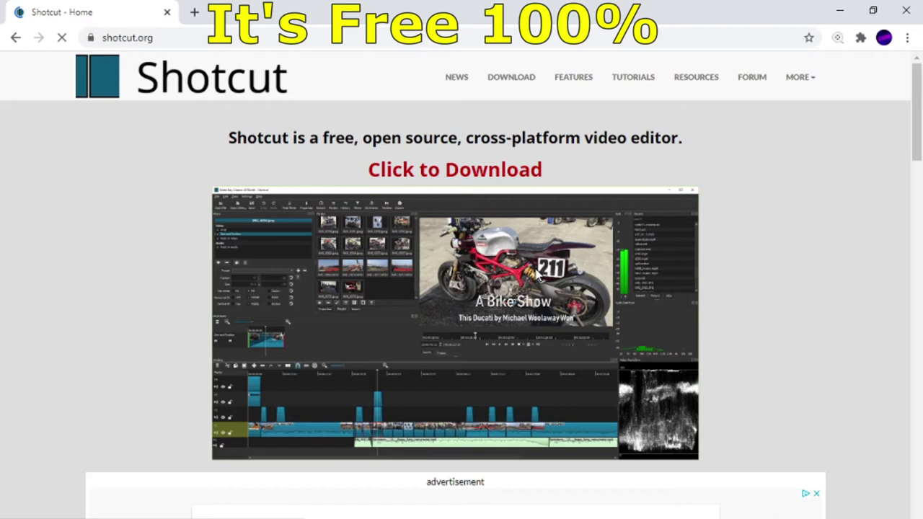
{"action": "scroll", "coordinate": [917, 151], "scroll_direction": "down", "scroll_amount": 1}
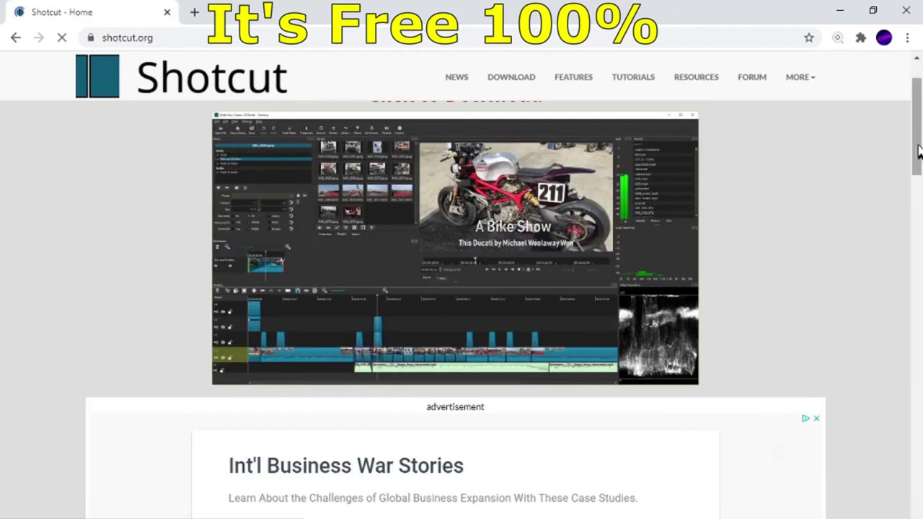
{"action": "left_click", "coordinate": [516, 84]}
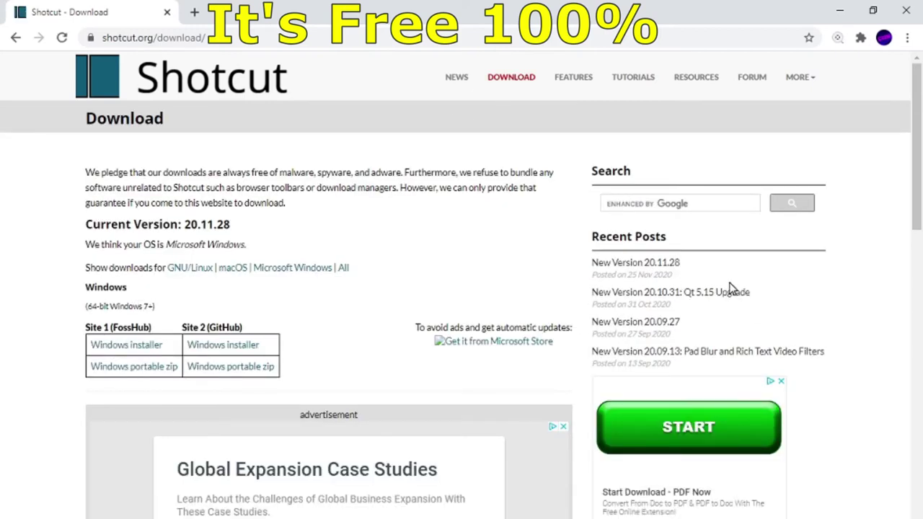
{"action": "left_click_drag", "start_coordinate": [919, 167], "coordinate": [912, 190]}
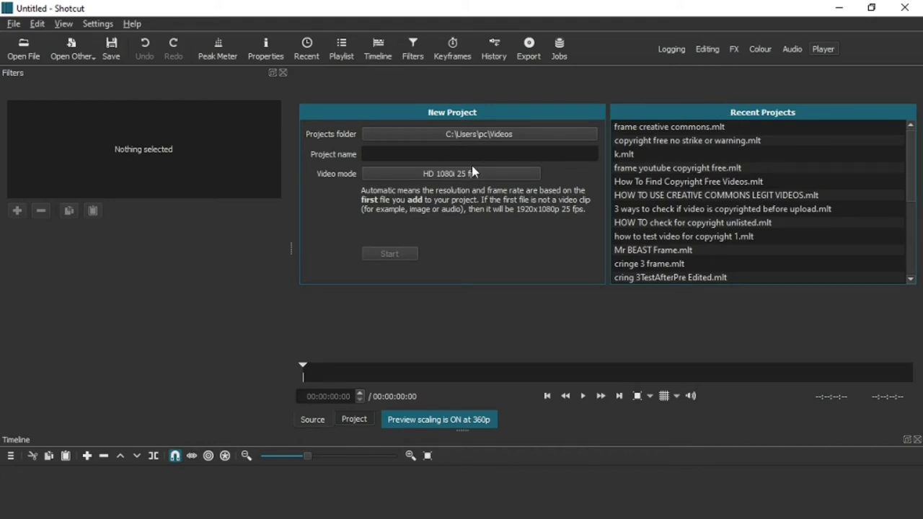
In Shotcut, start a new project named "Frame Murder Dectives".
{"action": "left_click", "coordinate": [449, 154]}
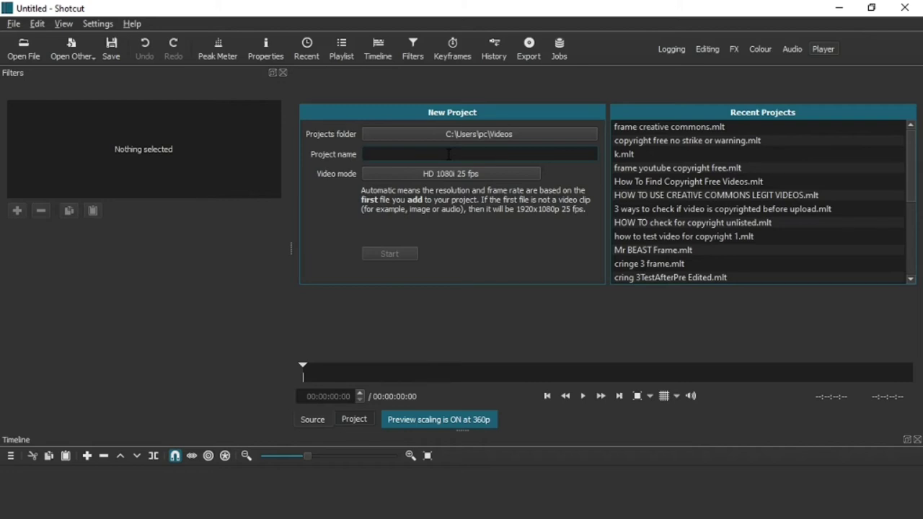
{"action": "type", "text": "Frame Murder Dect"}
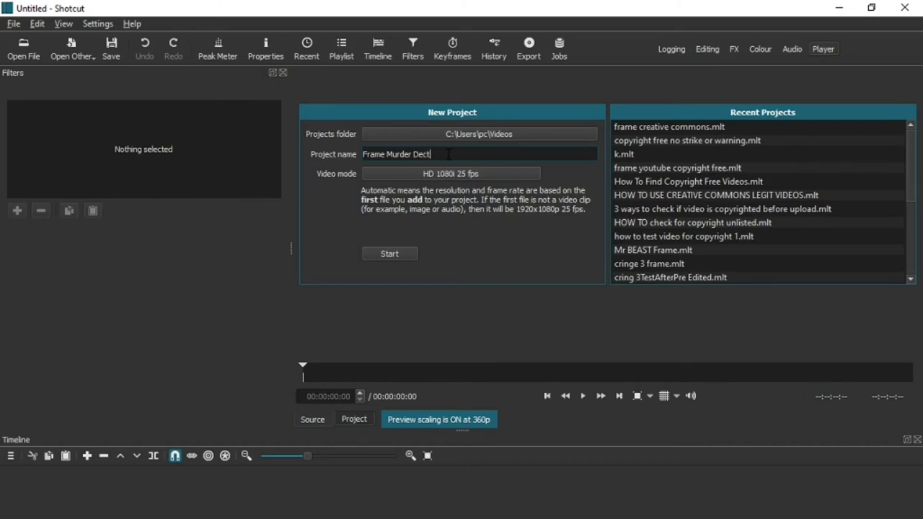
{"action": "type", "text": "ives"}
{"action": "left_click", "coordinate": [389, 254]}
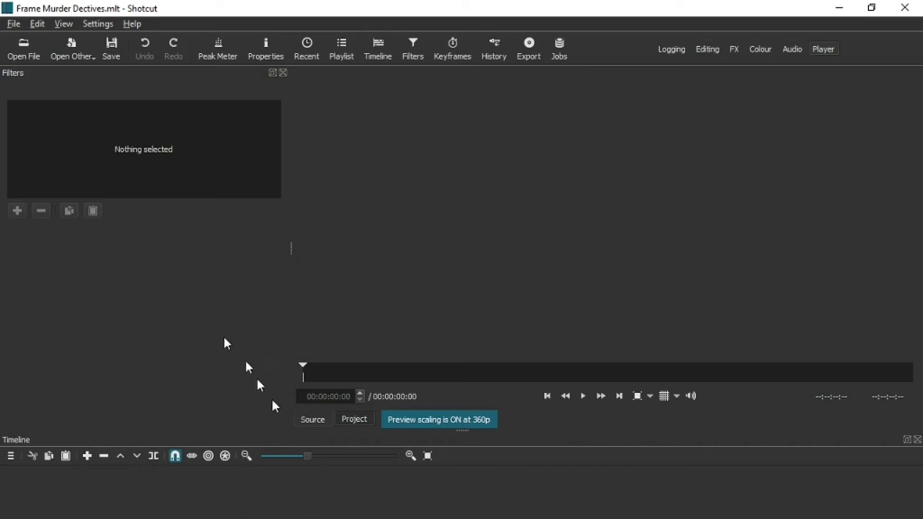
Open the murder11 image from the Downloads folder.
{"action": "left_click", "coordinate": [25, 56]}
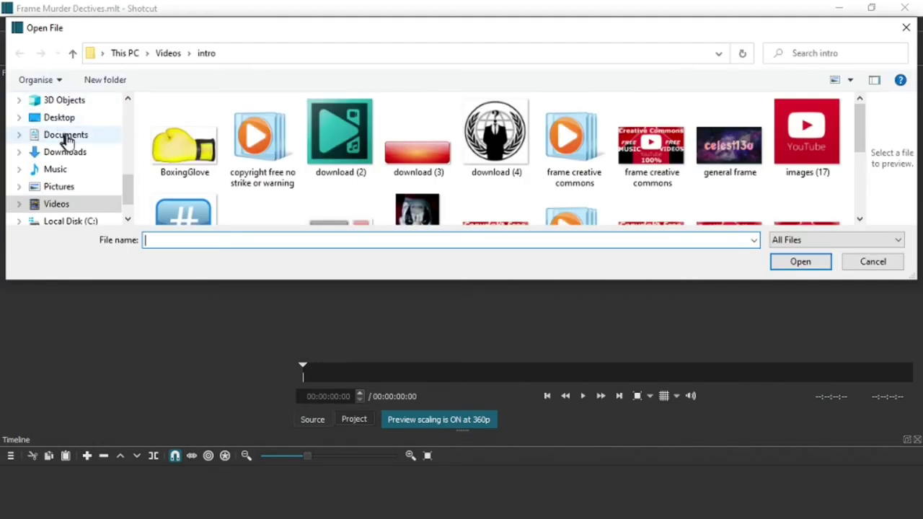
{"action": "left_click", "coordinate": [66, 136]}
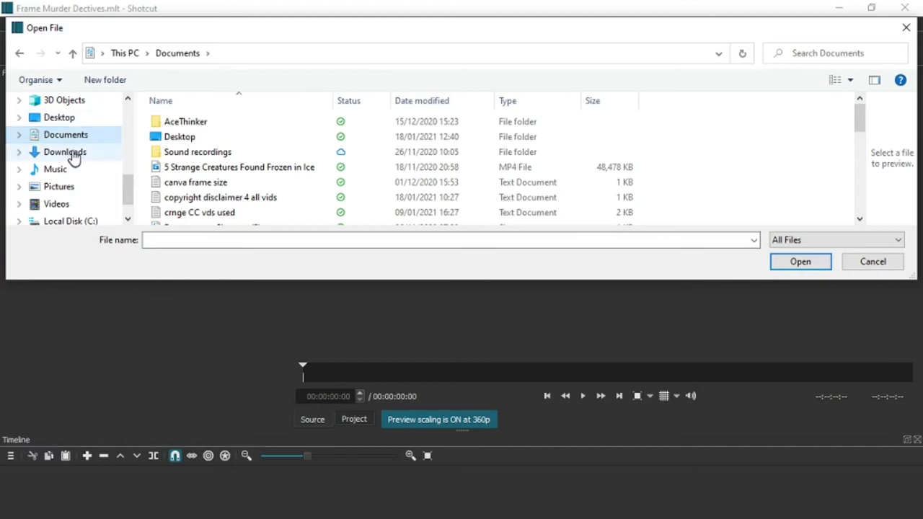
{"action": "left_click", "coordinate": [73, 153]}
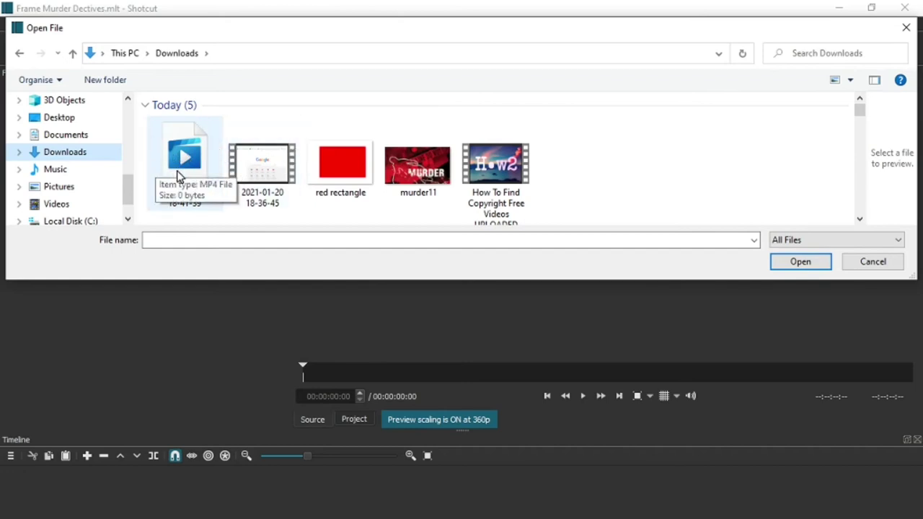
{"action": "double_click", "coordinate": [415, 171]}
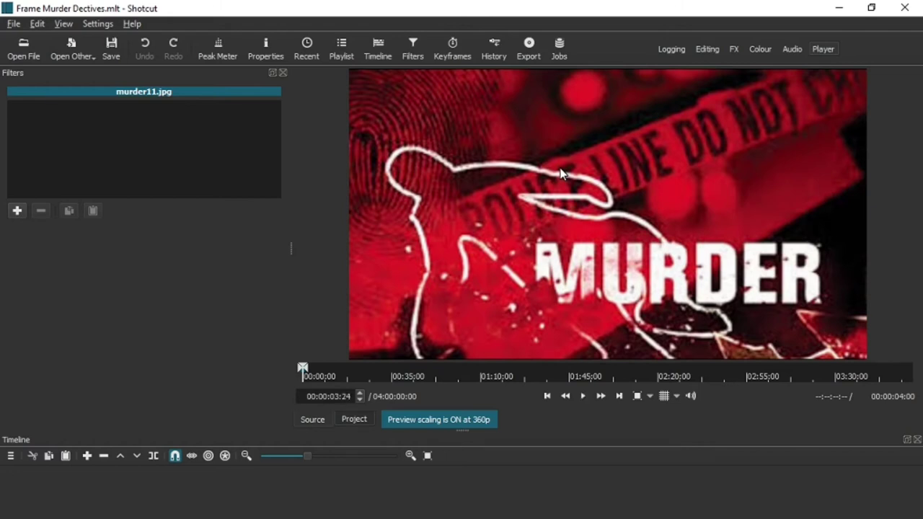
Place the murder11 image at the start of the timeline, fit the timeline to its length and save the project.
{"action": "left_click_drag", "start_coordinate": [557, 176], "coordinate": [113, 516]}
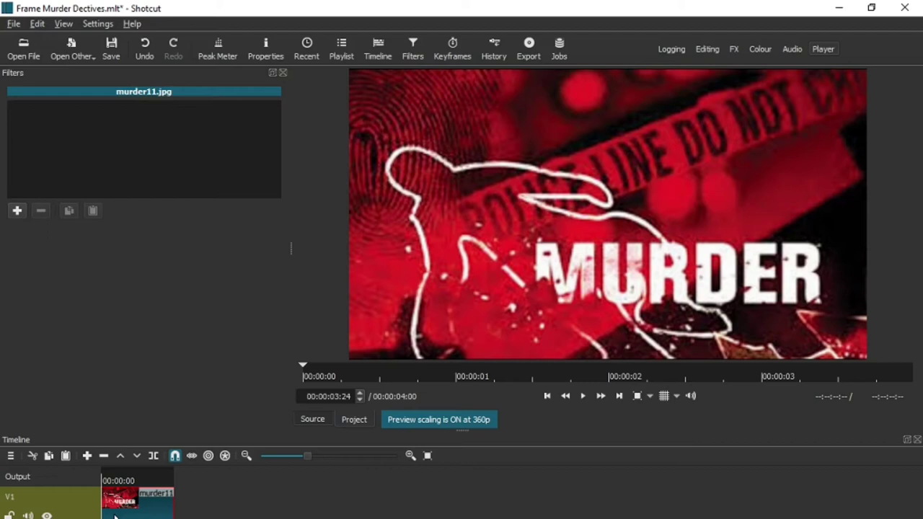
{"action": "left_click", "coordinate": [427, 455]}
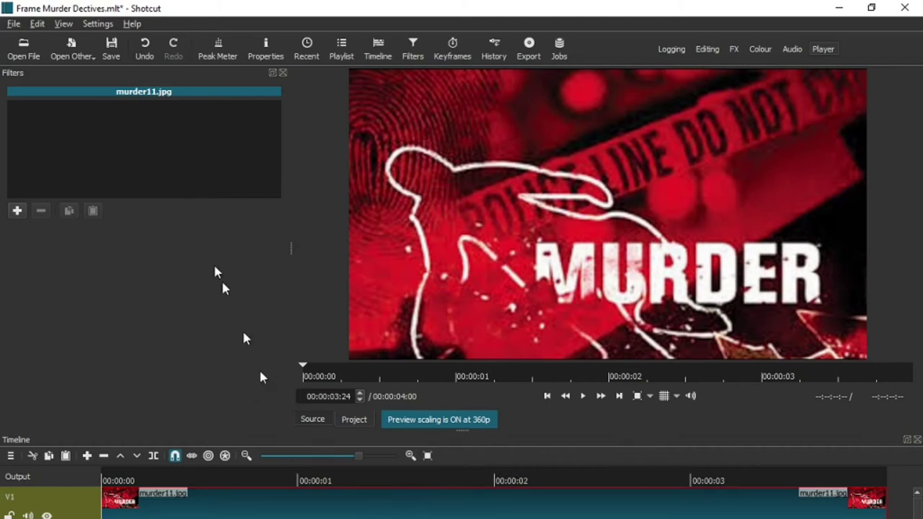
{"action": "left_click", "coordinate": [111, 49]}
Add a second video track and open the red rectangle image from the Downloads folder, with its playback paused.
{"action": "right_click", "coordinate": [72, 509]}
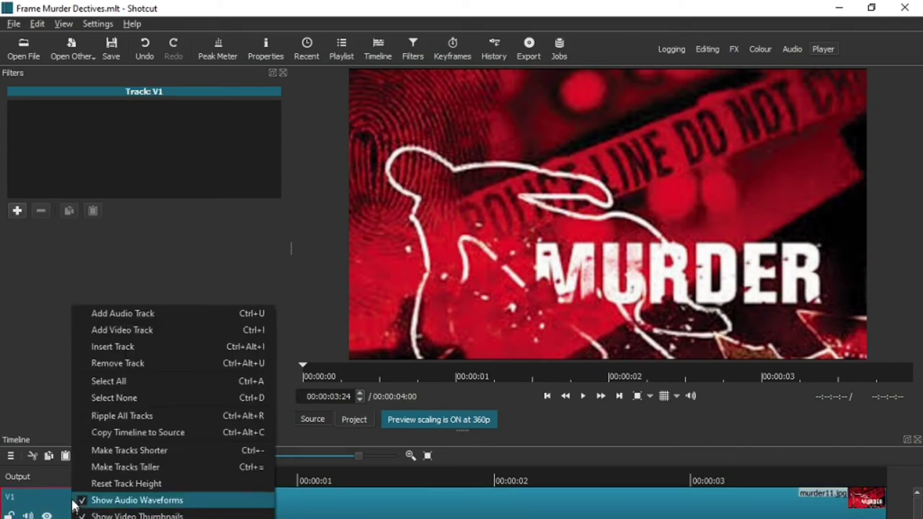
{"action": "left_click", "coordinate": [136, 334]}
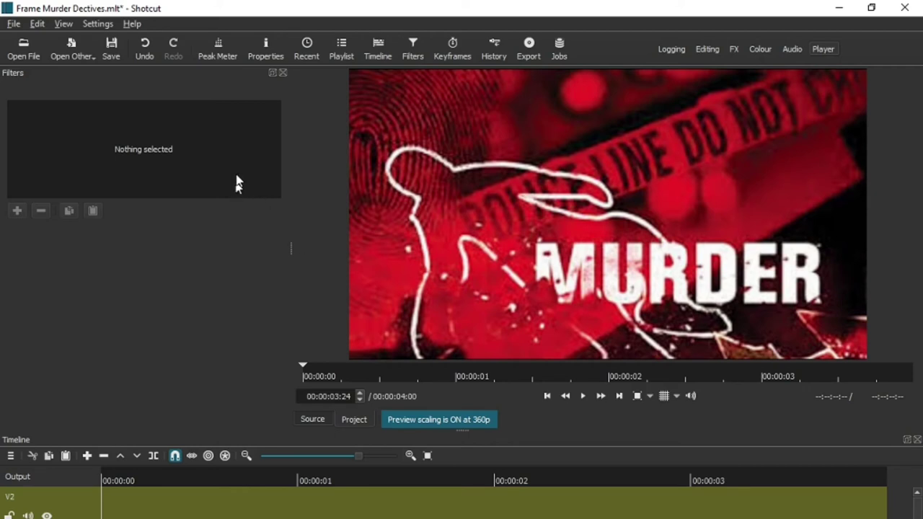
{"action": "left_click", "coordinate": [34, 49]}
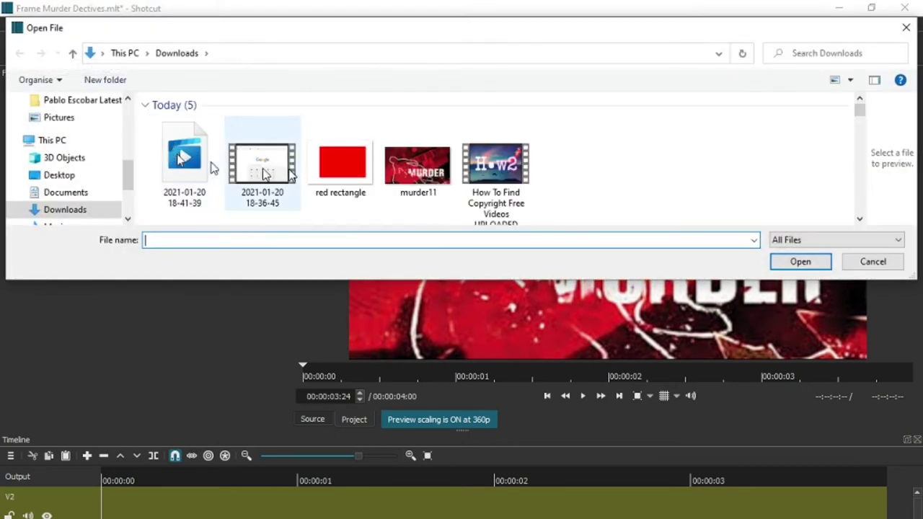
{"action": "left_click", "coordinate": [342, 173]}
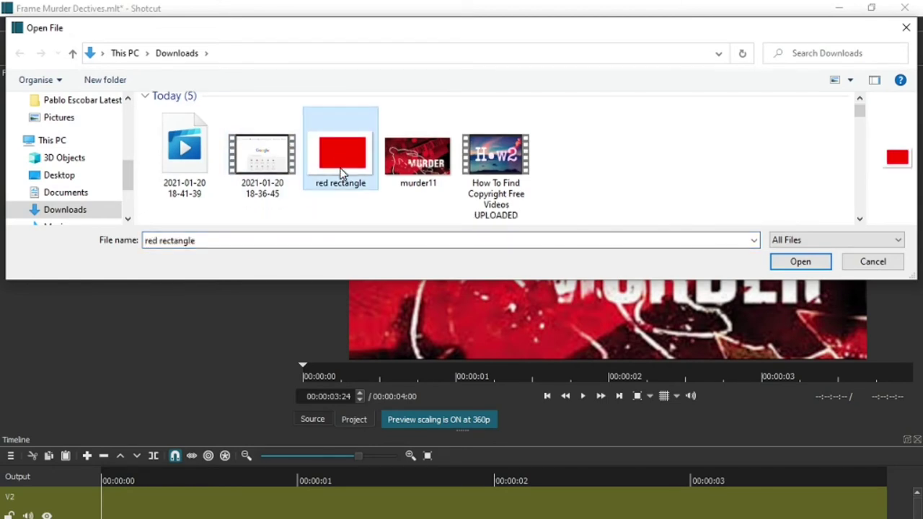
{"action": "double_click", "coordinate": [343, 173]}
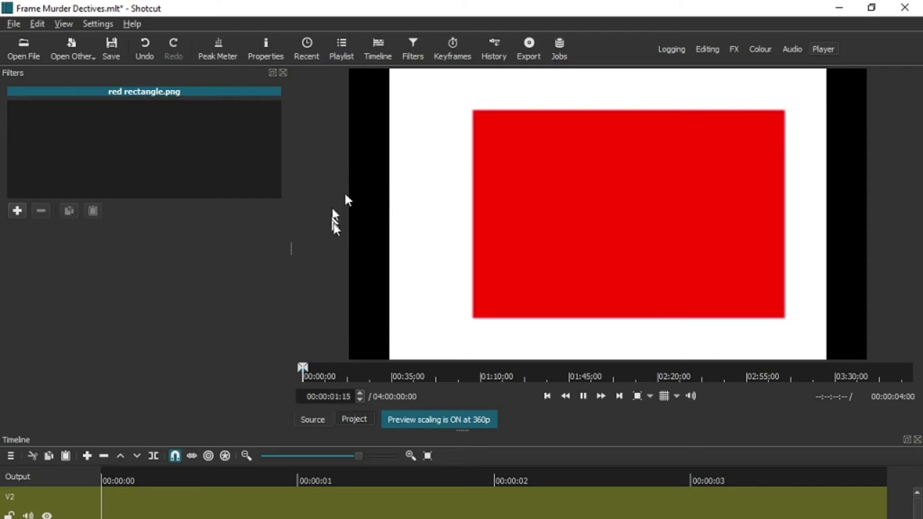
{"action": "key", "text": "space"}
{"action": "left_click", "coordinate": [454, 56]}
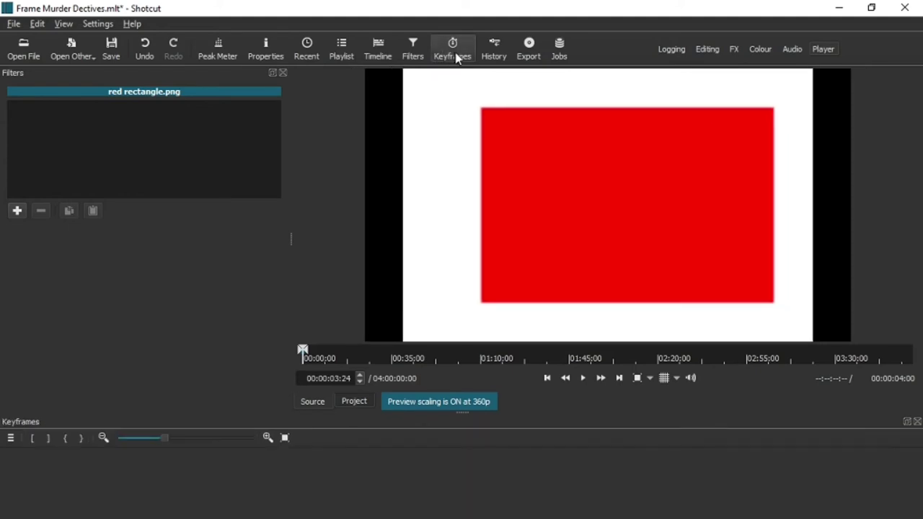
{"action": "left_click", "coordinate": [494, 51]}
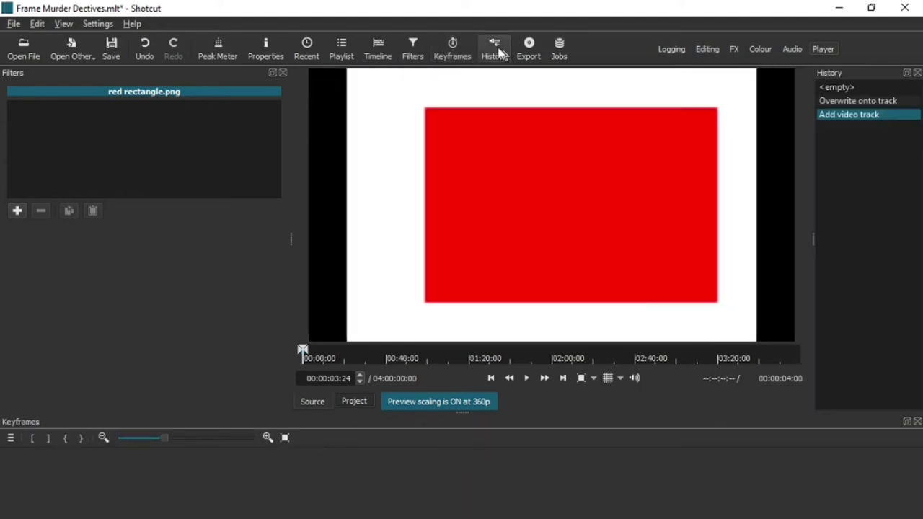
{"action": "left_click", "coordinate": [917, 73]}
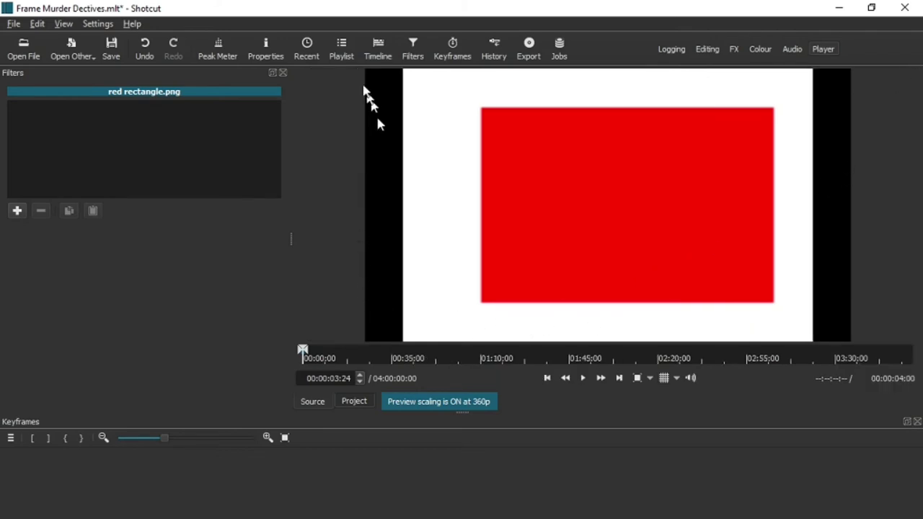
{"action": "left_click", "coordinate": [377, 51]}
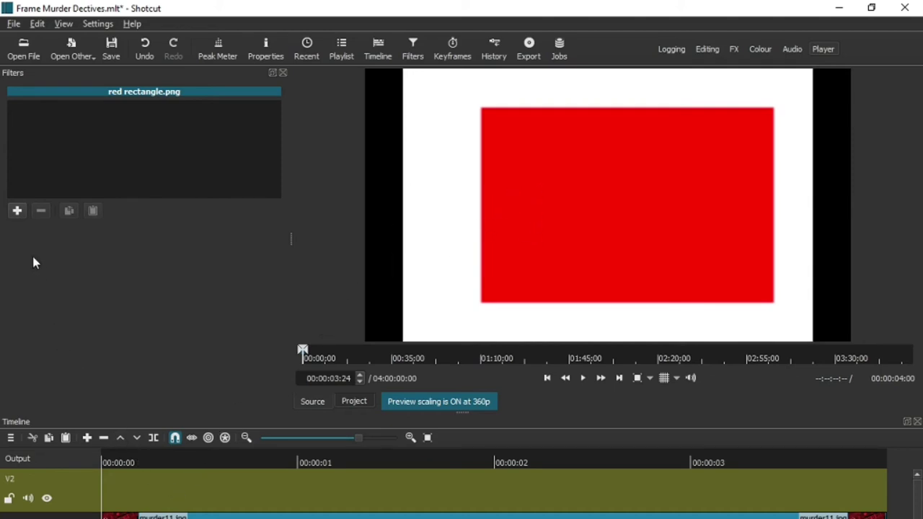
Search the filters for "size" and add the Size, Position & Rotate filter to the red rectangle image.
{"action": "left_click", "coordinate": [18, 211]}
{"action": "scroll", "coordinate": [20, 220], "scroll_direction": "down", "scroll_amount": 1}
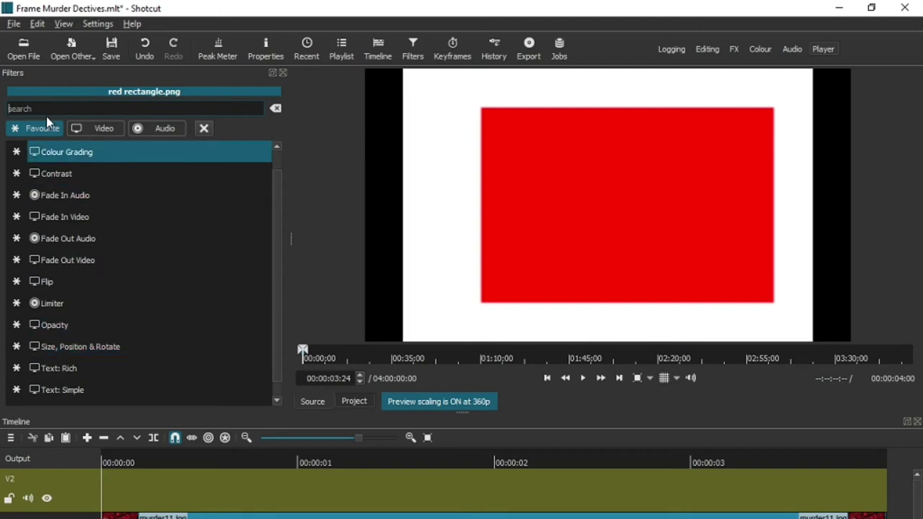
{"action": "type", "text": "si"}
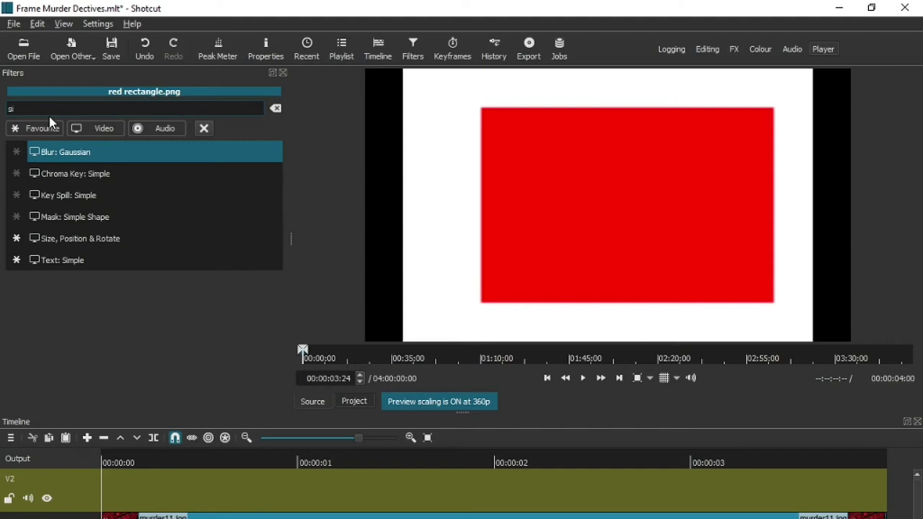
{"action": "type", "text": "zww"}
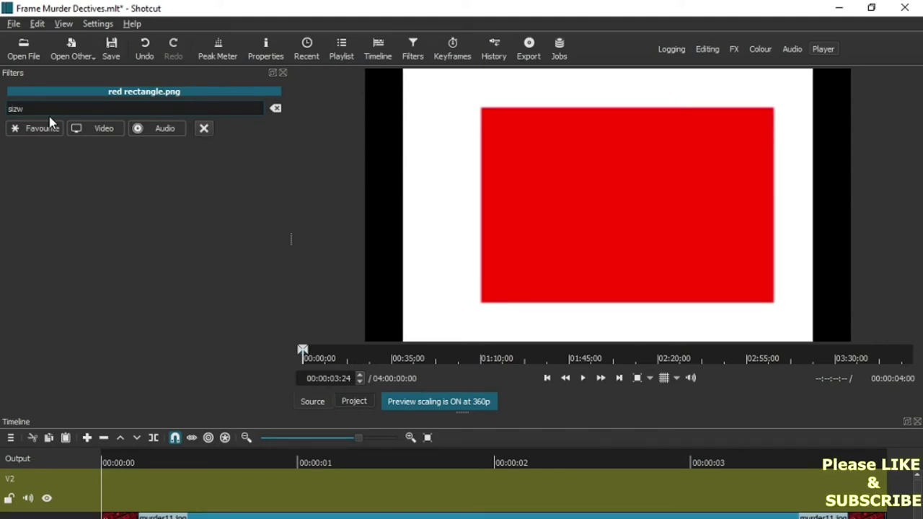
{"action": "key", "text": "BackSpace"}
{"action": "type", "text": "e"}
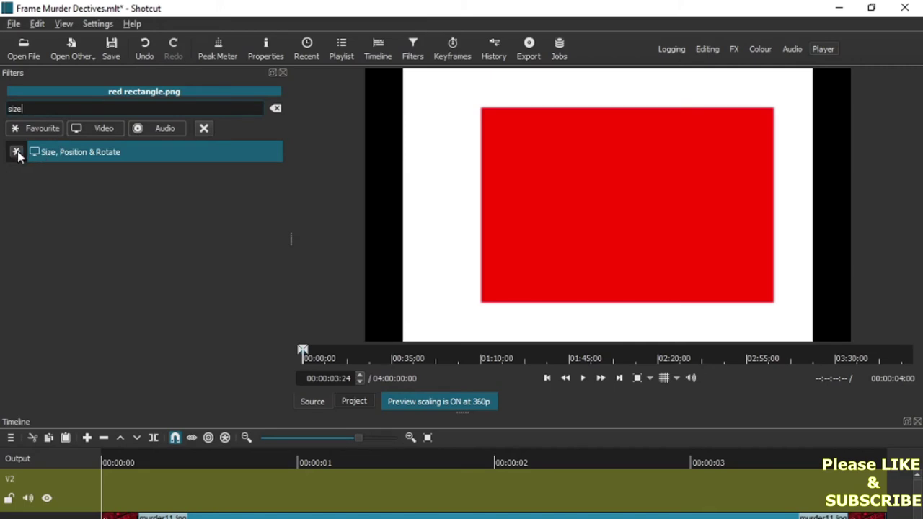
{"action": "left_click", "coordinate": [16, 152]}
{"action": "left_click", "coordinate": [16, 152]}
{"action": "left_click", "coordinate": [64, 152]}
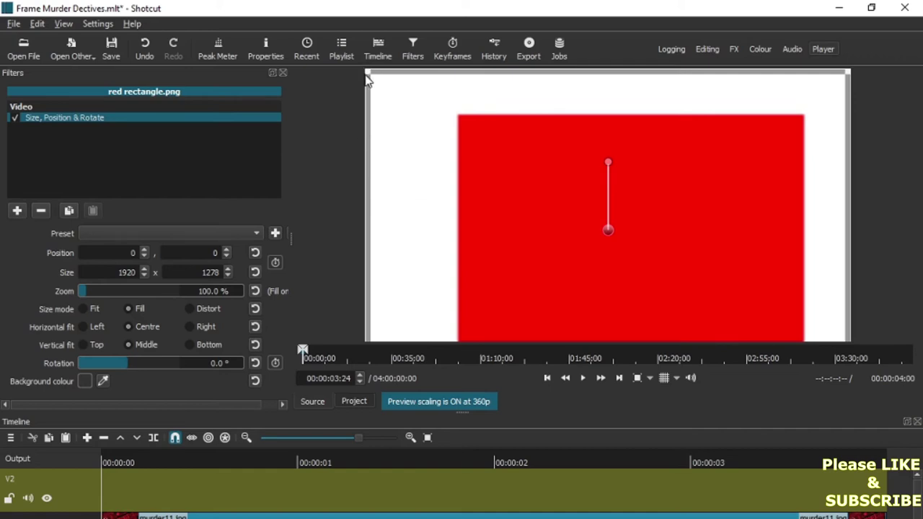
Shrink the red rectangle image to about 1029 × 685 at position 791, 165 and place it at the start of track V2.
{"action": "left_click_drag", "start_coordinate": [367, 70], "coordinate": [771, 240]}
{"action": "left_click_drag", "start_coordinate": [713, 310], "coordinate": [695, 197]}
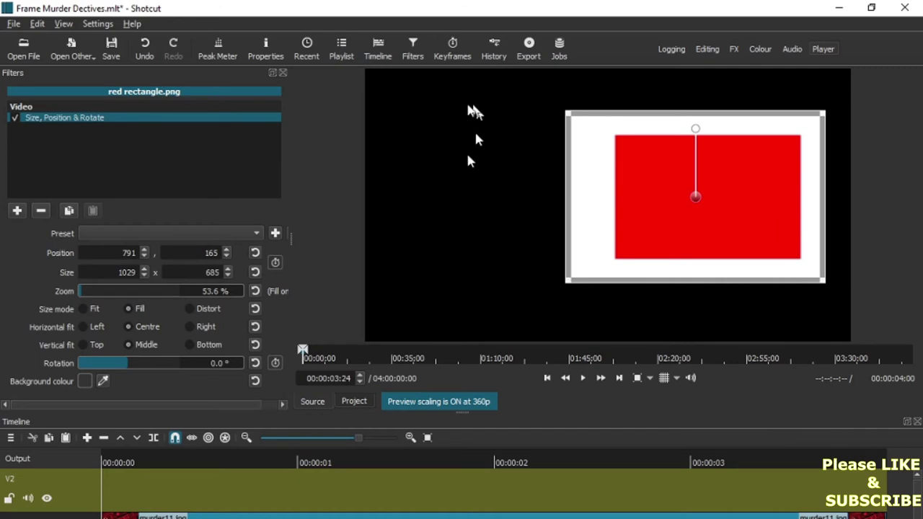
{"action": "left_click_drag", "start_coordinate": [453, 136], "coordinate": [104, 489]}
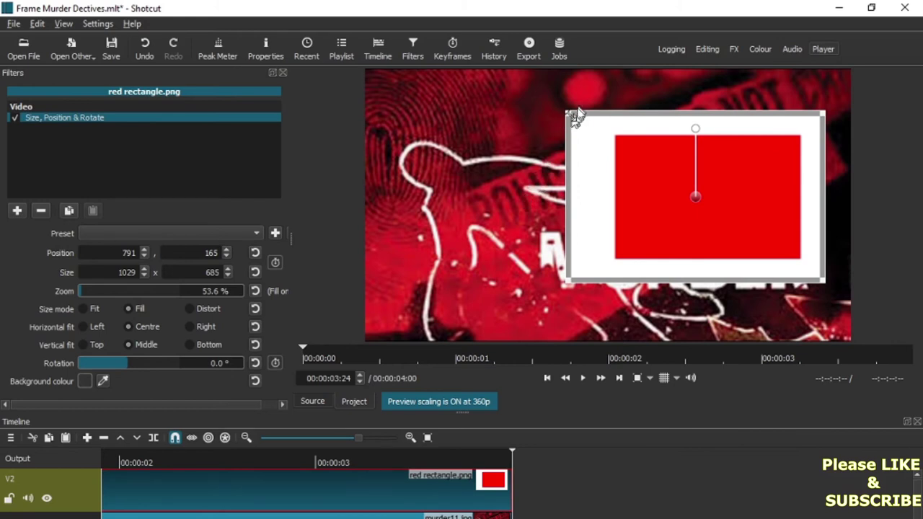
Shrink the red rectangle image to about 789 × 525 at position 1133, -49 and move the playhead to 00:00:00:18.
{"action": "left_click_drag", "start_coordinate": [567, 113], "coordinate": [592, 160]}
{"action": "left_click_drag", "start_coordinate": [723, 218], "coordinate": [754, 122]}
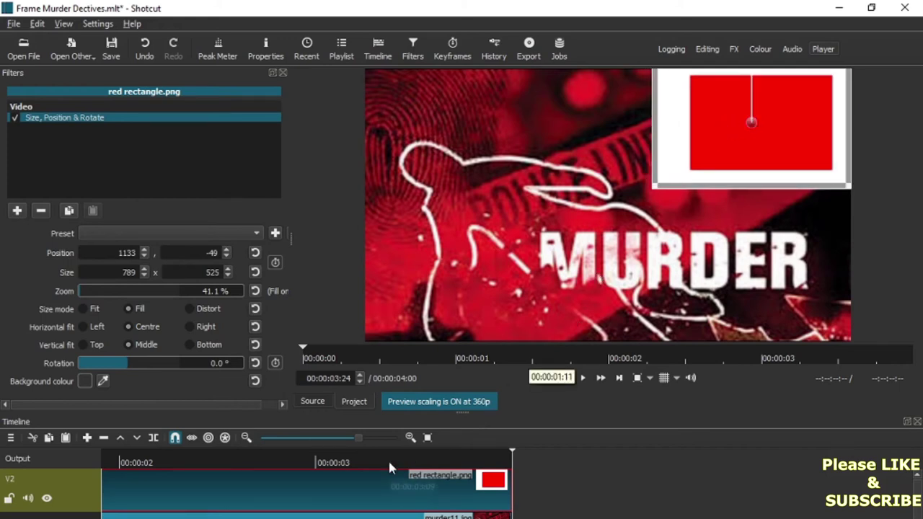
{"action": "scroll", "coordinate": [244, 450], "scroll_direction": "left", "scroll_amount": 5}
{"action": "left_click", "coordinate": [244, 451]}
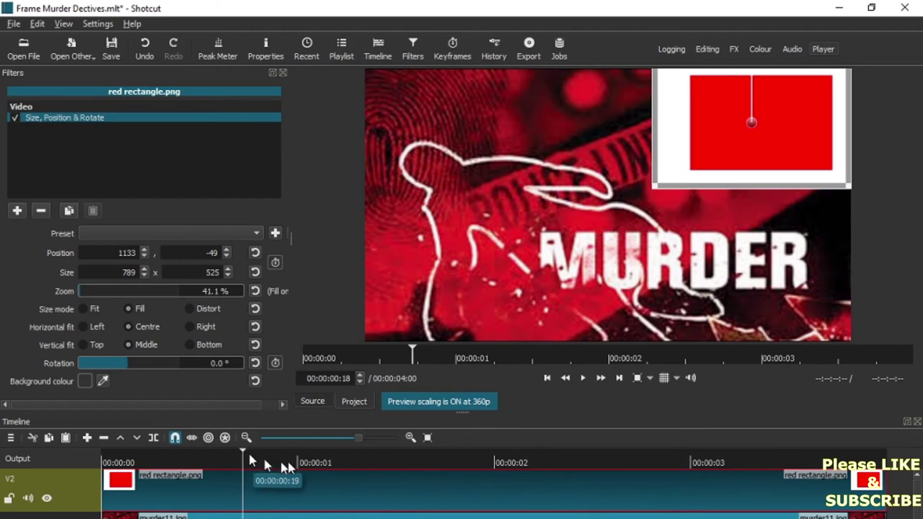
Save the project with the playhead at 00:00:01:16 and add a third video track.
{"action": "left_click", "coordinate": [423, 452]}
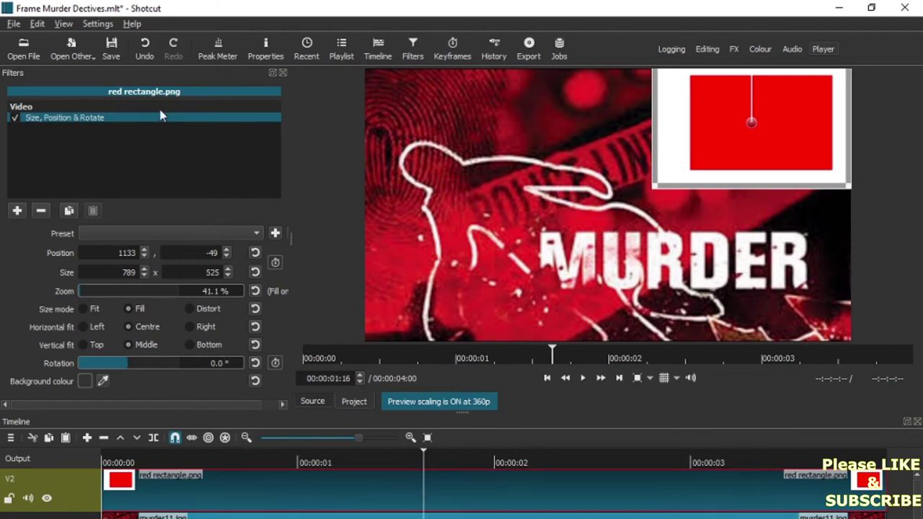
{"action": "left_click", "coordinate": [111, 50]}
{"action": "right_click", "coordinate": [75, 480]}
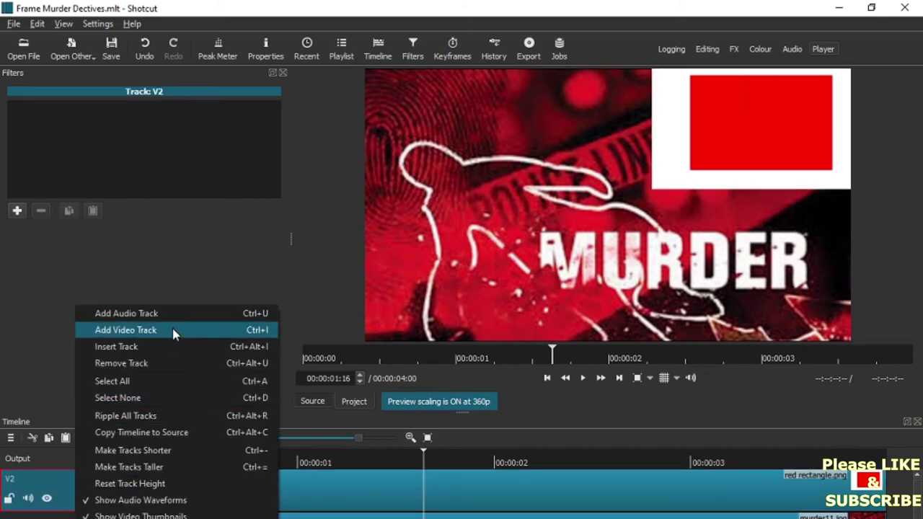
{"action": "left_click", "coordinate": [173, 330]}
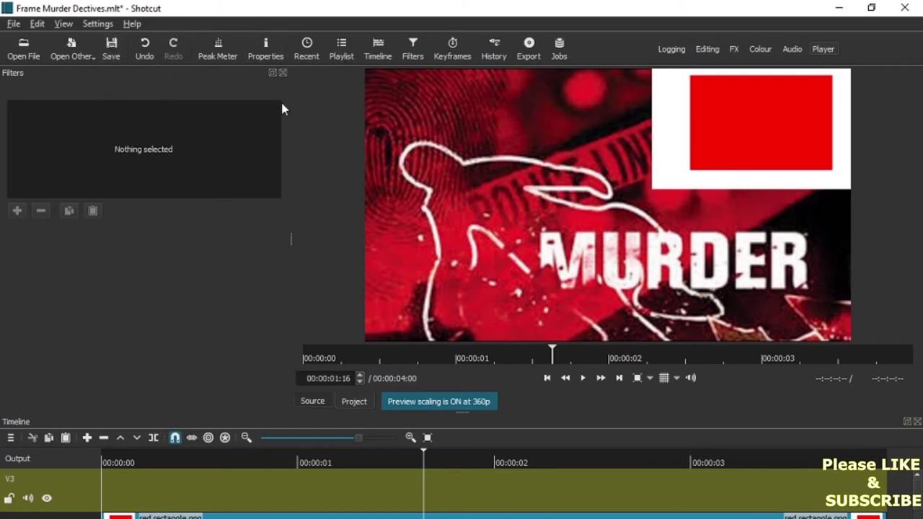
Create a text clip reading "Part 1" with a transparent background.
{"action": "left_click", "coordinate": [74, 51]}
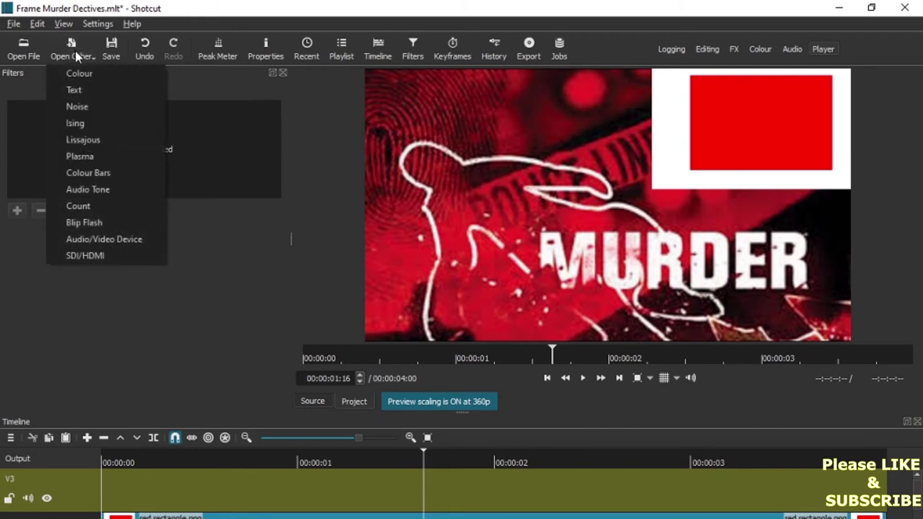
{"action": "left_click", "coordinate": [75, 90]}
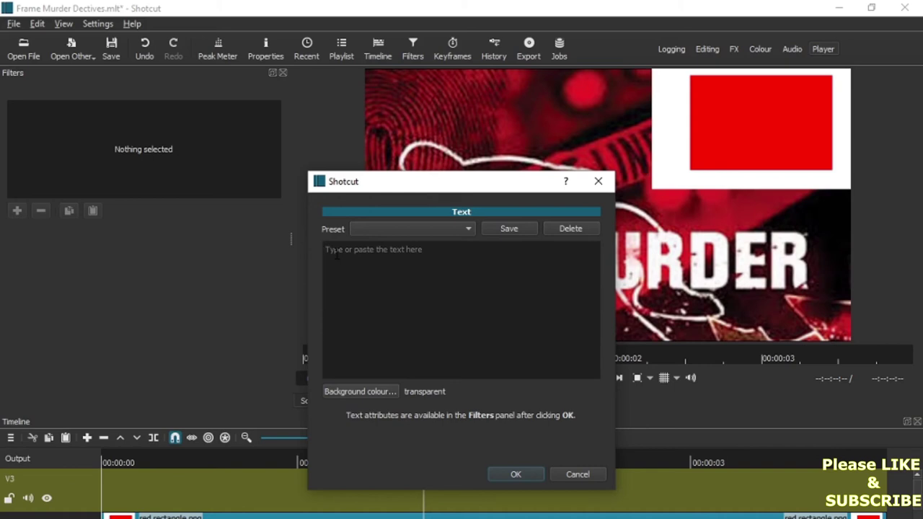
{"action": "type", "text": "Part 1"}
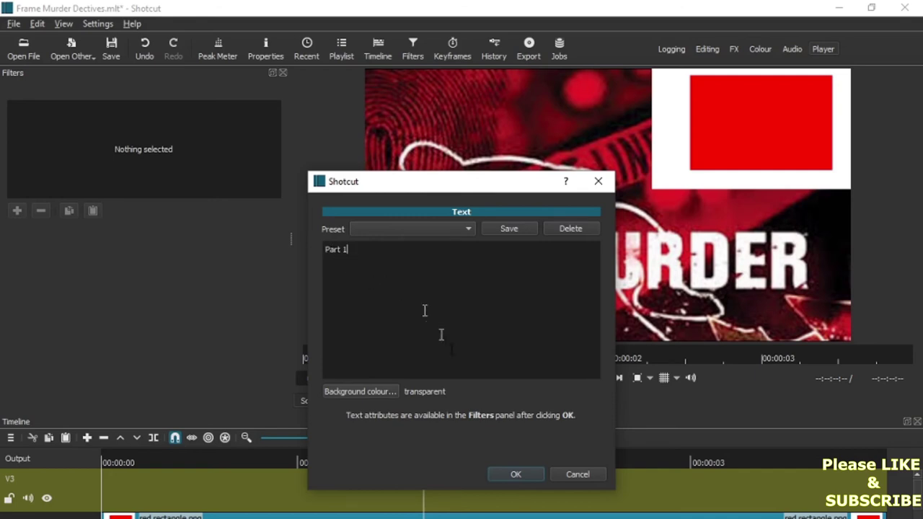
{"action": "left_click", "coordinate": [506, 474]}
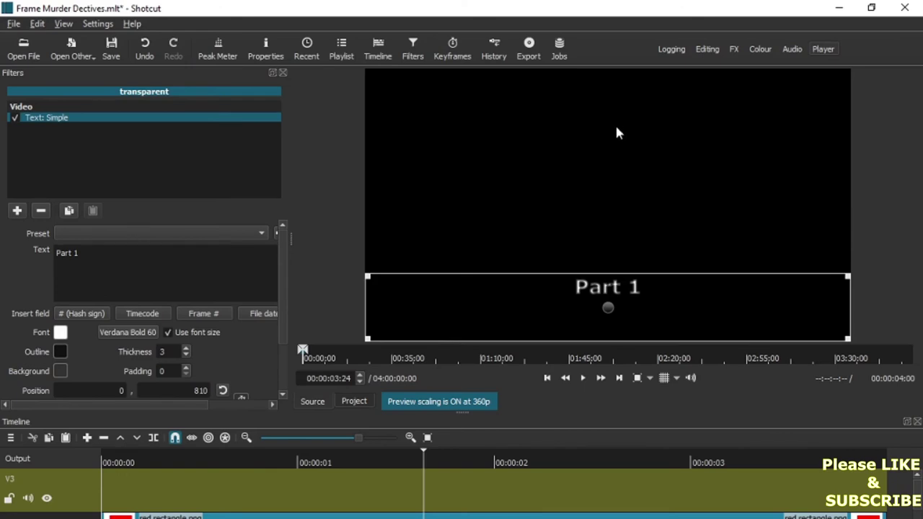
Place the text clip on track V3 and align it with the start of the timeline.
{"action": "left_click_drag", "start_coordinate": [610, 132], "coordinate": [380, 495]}
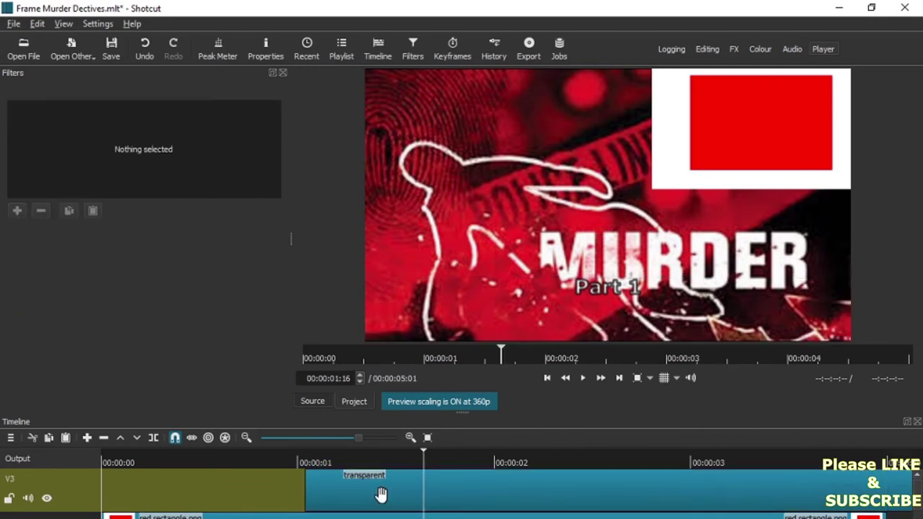
{"action": "left_click", "coordinate": [315, 488]}
{"action": "left_click_drag", "start_coordinate": [315, 487], "coordinate": [106, 494]}
{"action": "left_click", "coordinate": [153, 479]}
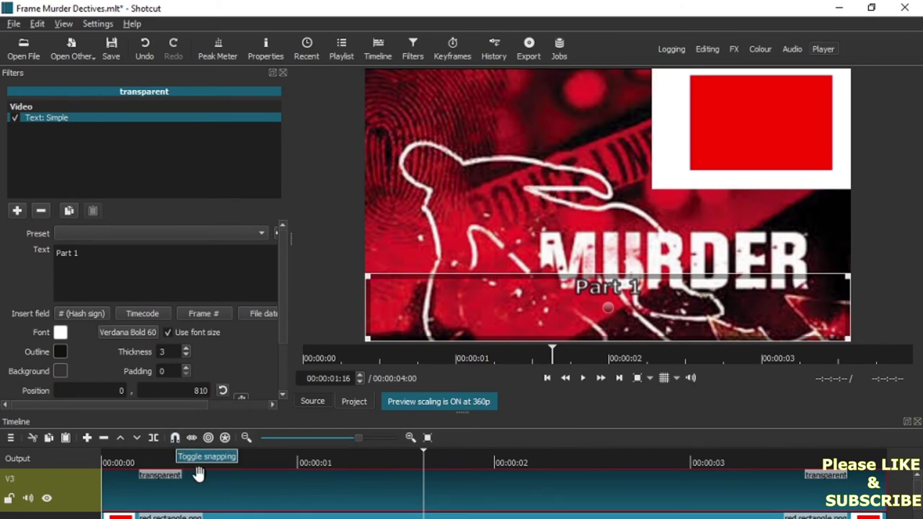
{"action": "left_click_drag", "start_coordinate": [144, 481], "coordinate": [155, 484]}
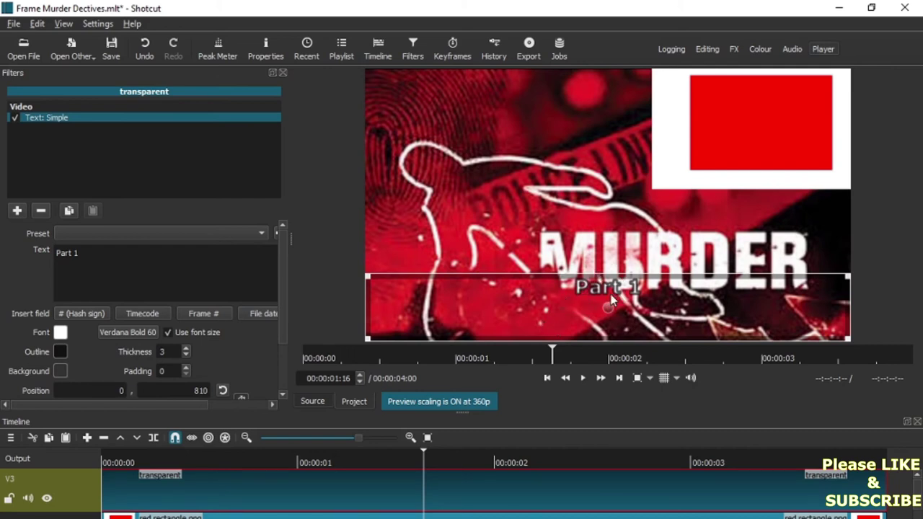
Move the "Part 1" text over the red rectangle to about 616, 120 and set its font colour to black.
{"action": "left_click_drag", "start_coordinate": [608, 308], "coordinate": [764, 125]}
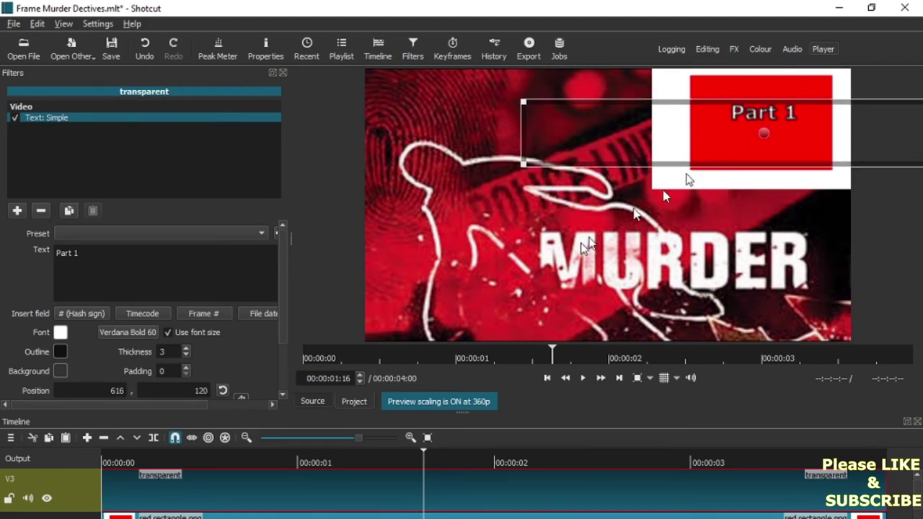
{"action": "left_click", "coordinate": [60, 334]}
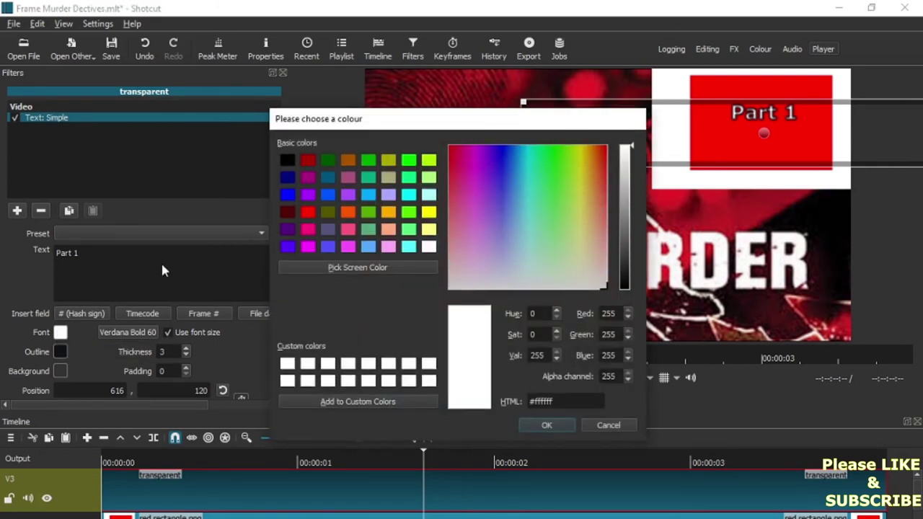
{"action": "left_click", "coordinate": [288, 160]}
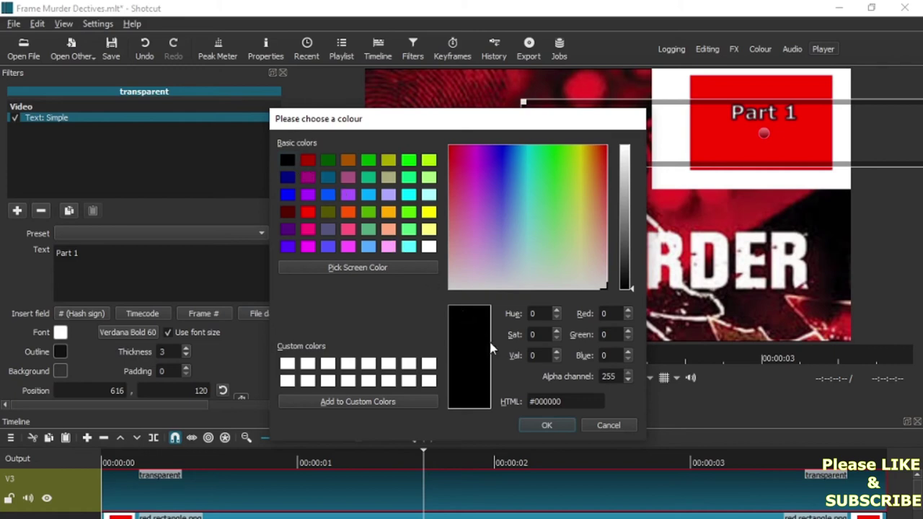
{"action": "left_click", "coordinate": [545, 427]}
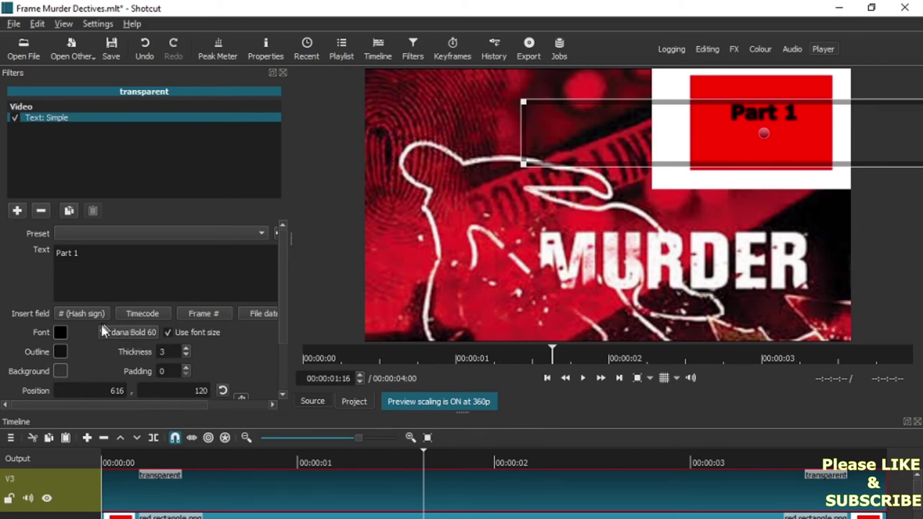
Turn off the fixed font size, then shrink the text box and position it at about 826, 126 inside the red rectangle.
{"action": "left_click", "coordinate": [198, 333]}
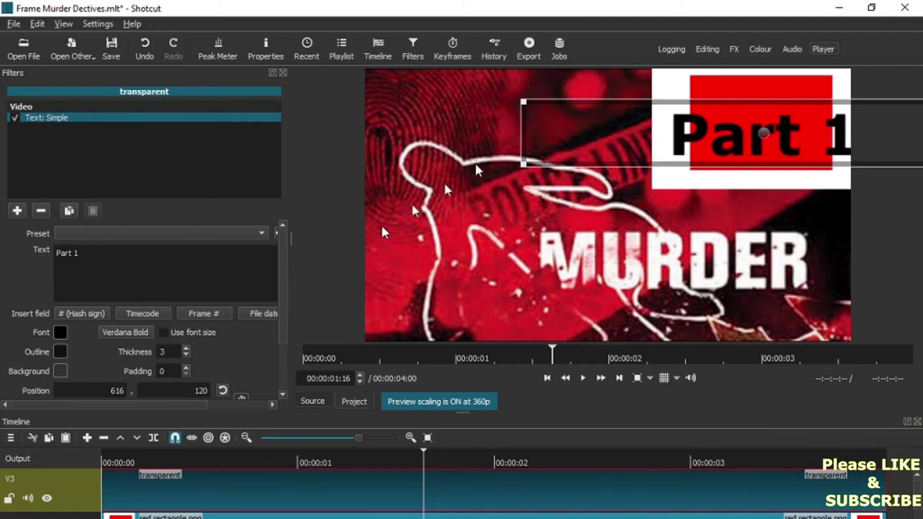
{"action": "left_click_drag", "start_coordinate": [524, 102], "coordinate": [638, 131]}
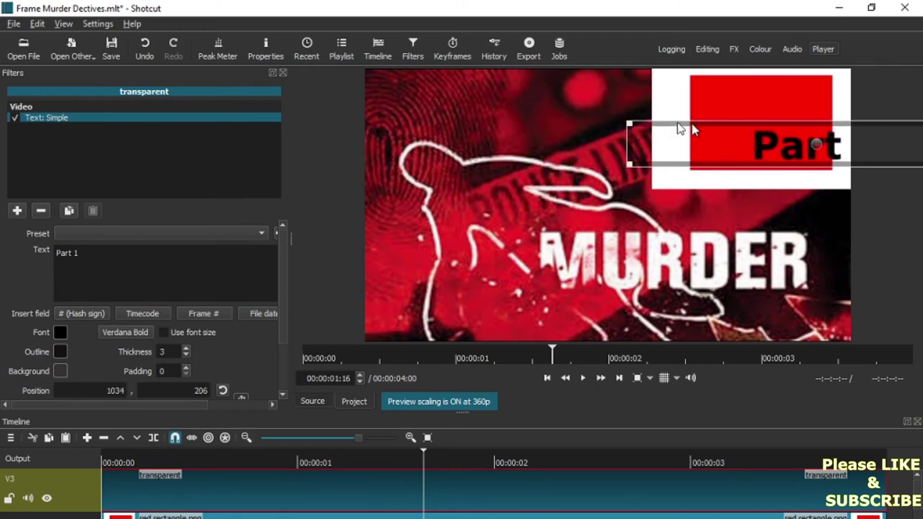
{"action": "left_click_drag", "start_coordinate": [819, 144], "coordinate": [762, 125]}
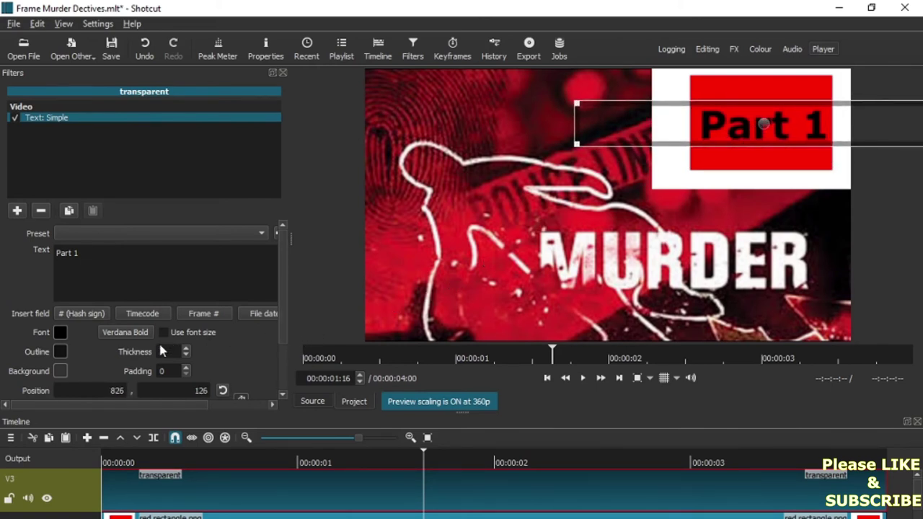
Set the "Part 1" text font to Times New Roman in Bold Italic.
{"action": "left_click", "coordinate": [135, 334]}
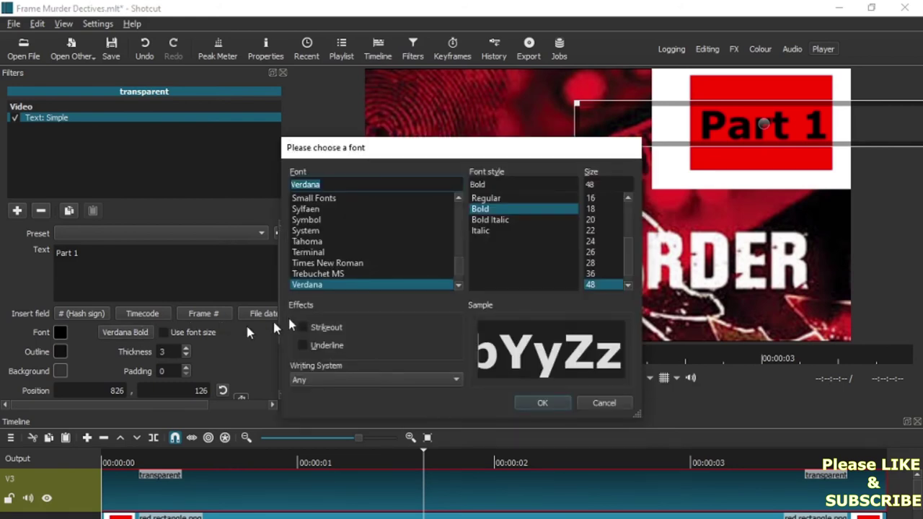
{"action": "left_click", "coordinate": [503, 220]}
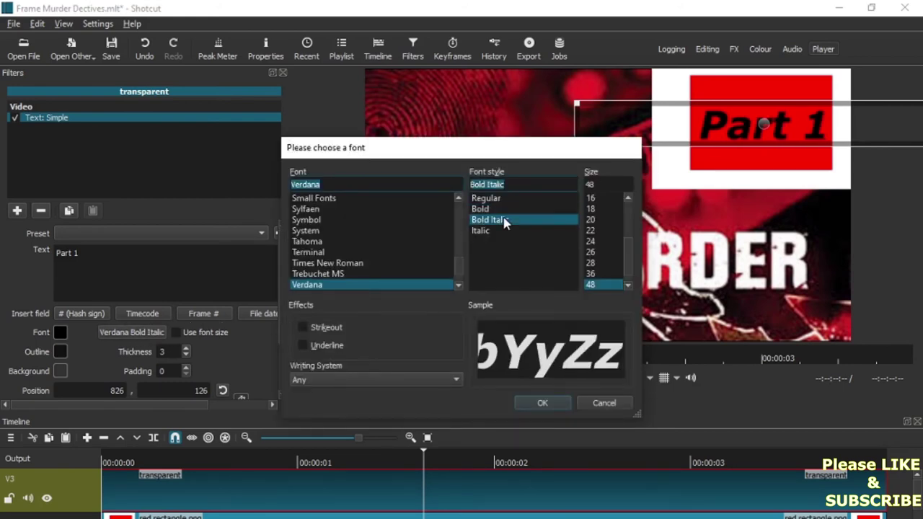
{"action": "left_click", "coordinate": [326, 264]}
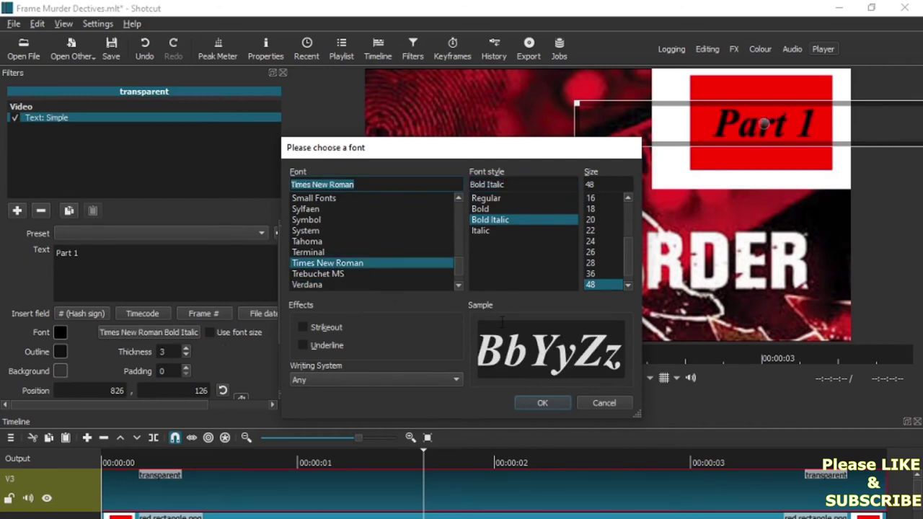
{"action": "left_click", "coordinate": [551, 400]}
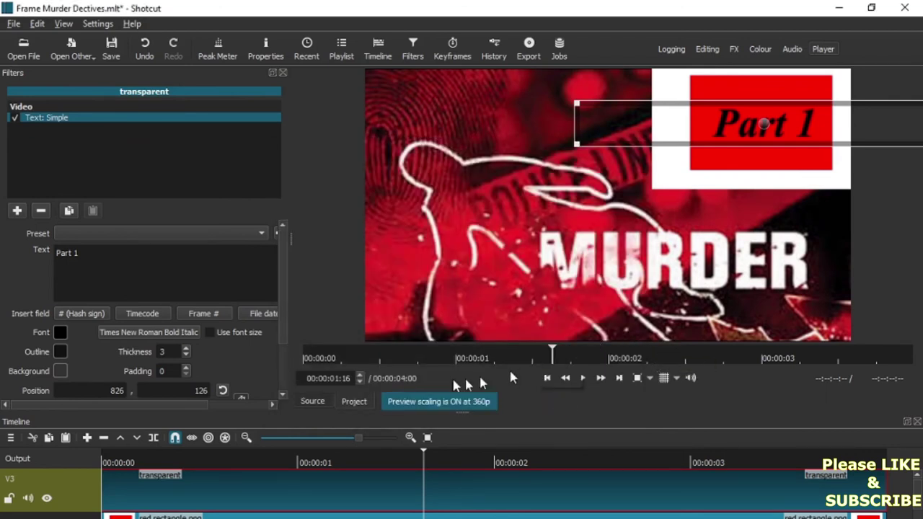
Give the "Part 1" text a yellow #ffff00 outline with a thickness of 15.
{"action": "left_click", "coordinate": [60, 352]}
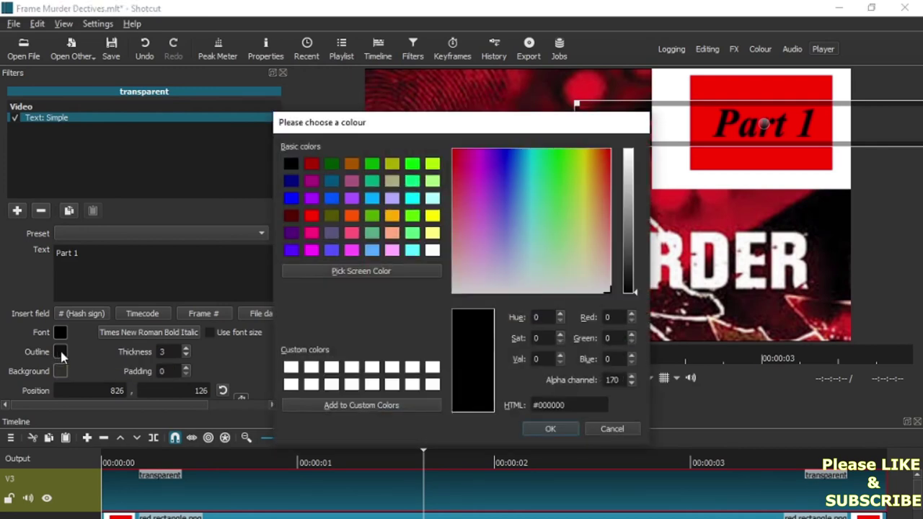
{"action": "left_click", "coordinate": [431, 216]}
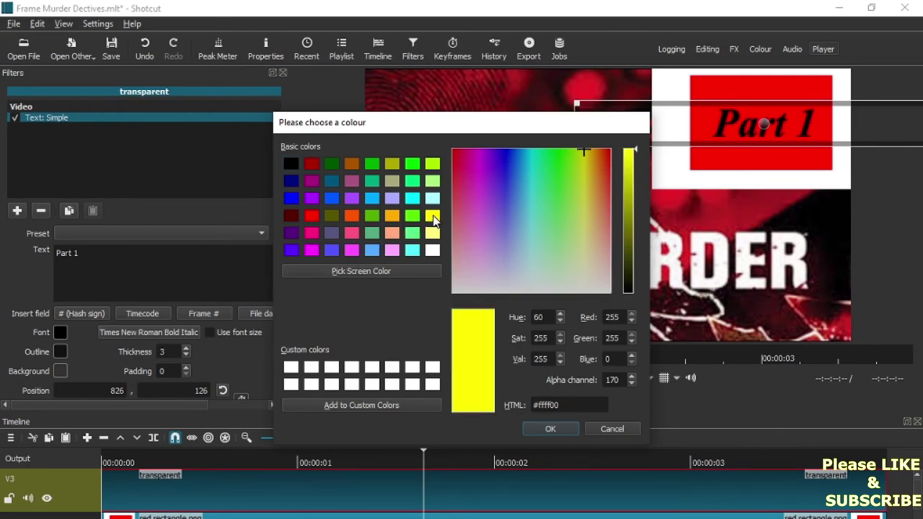
{"action": "left_click", "coordinate": [534, 428]}
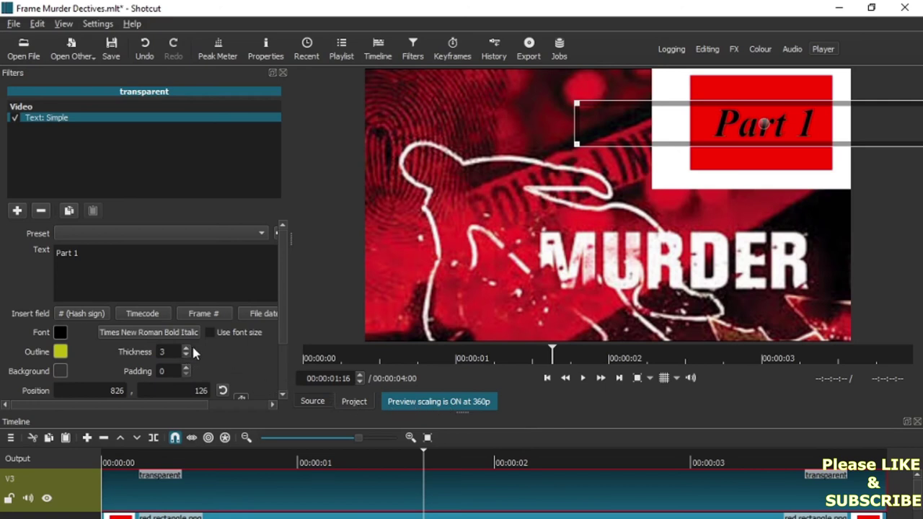
{"action": "scroll", "coordinate": [186, 351], "scroll_direction": "up", "scroll_amount": 7}
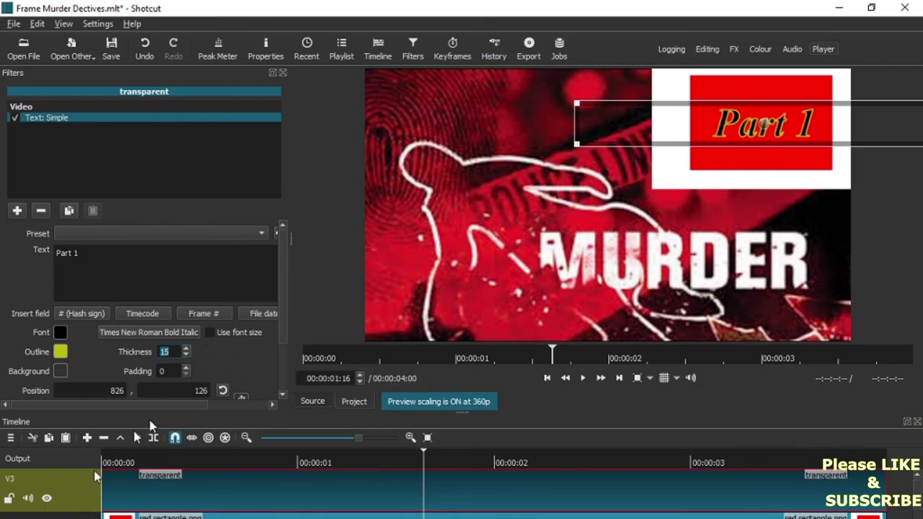
Save the project and deselect the text clip.
{"action": "left_click", "coordinate": [112, 50]}
{"action": "left_click", "coordinate": [50, 516]}
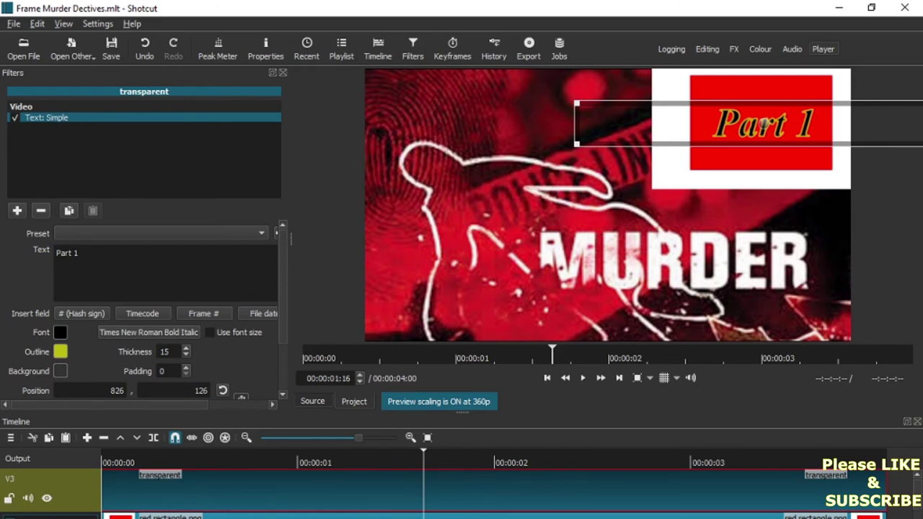
{"action": "left_click", "coordinate": [154, 500]}
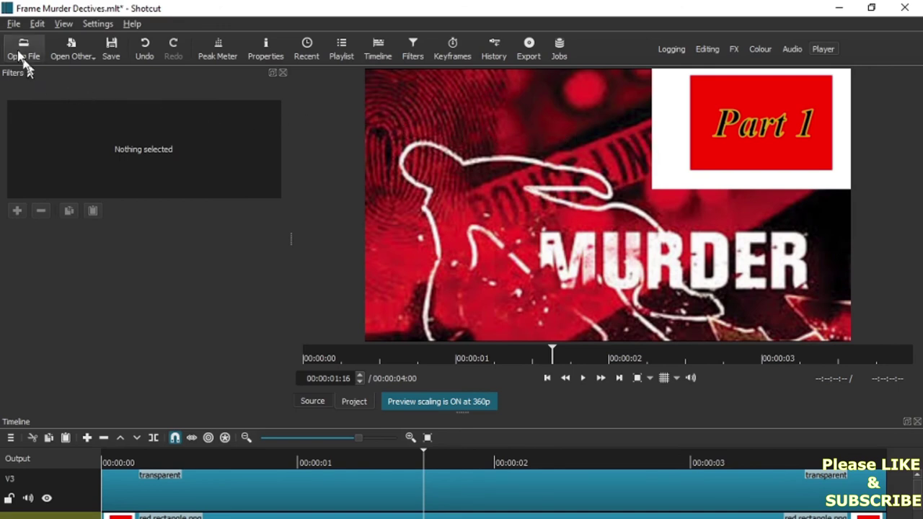
Export the current frame as a PNG named "murder thumbnail" in the Downloads folder.
{"action": "left_click", "coordinate": [13, 24]}
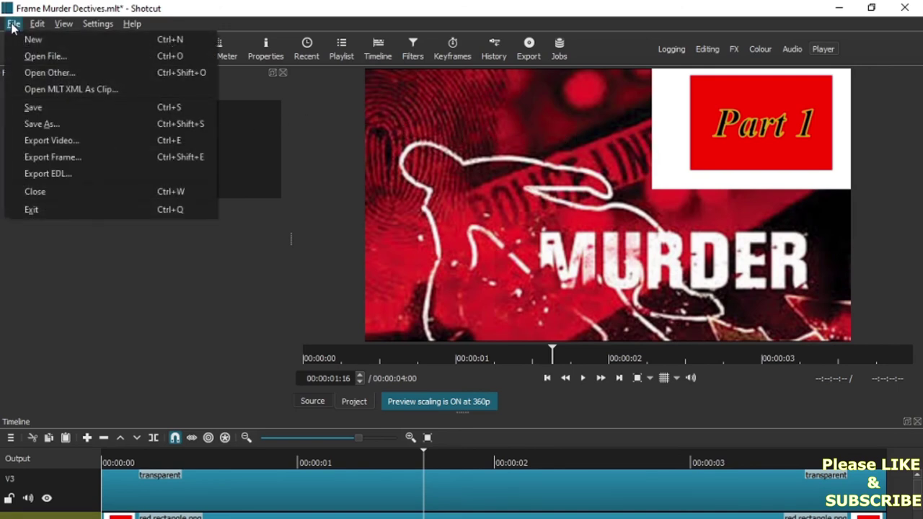
{"action": "left_click", "coordinate": [36, 160]}
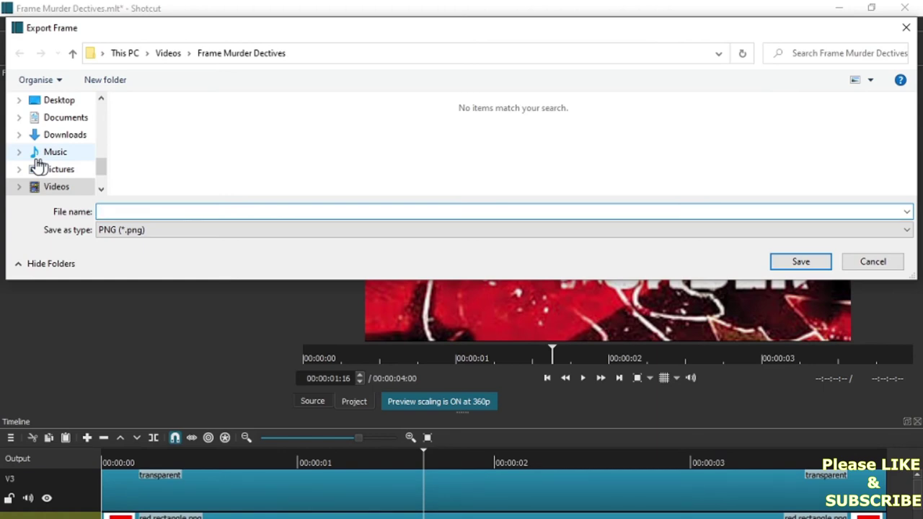
{"action": "left_click", "coordinate": [65, 134]}
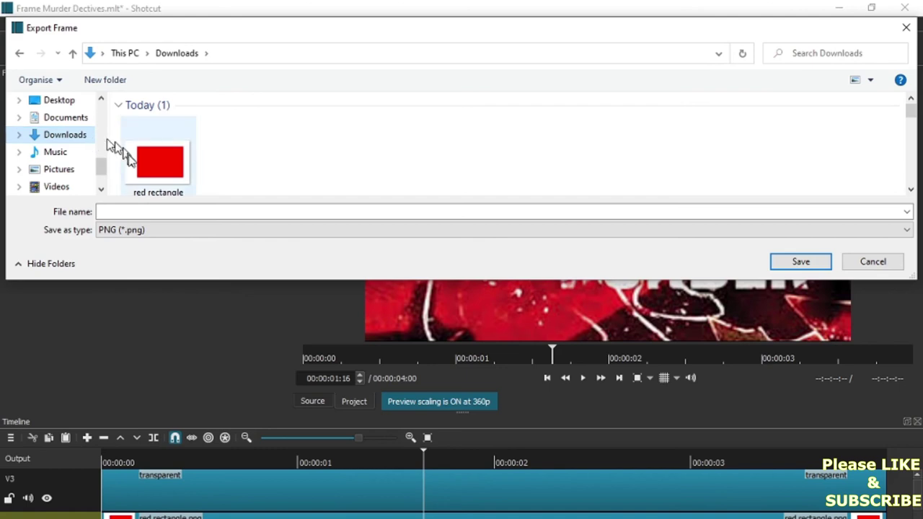
{"action": "left_click", "coordinate": [131, 209]}
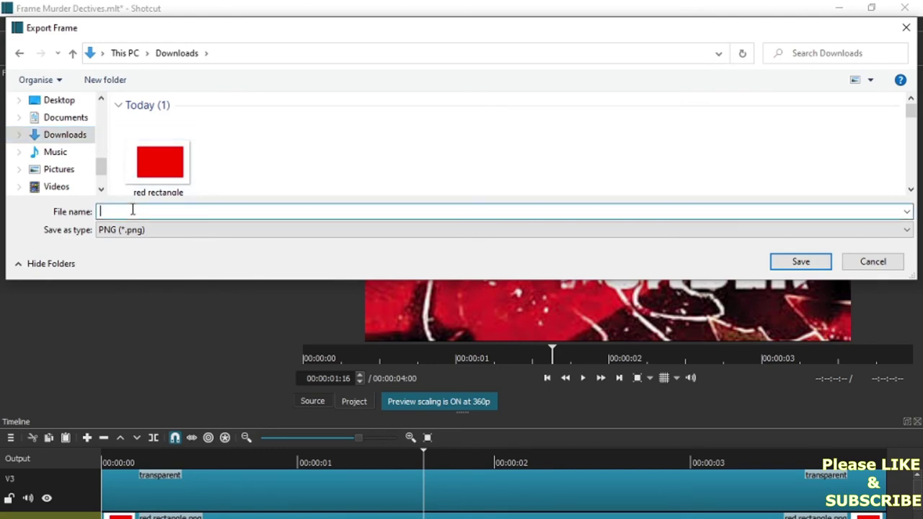
{"action": "type", "text": "m"}
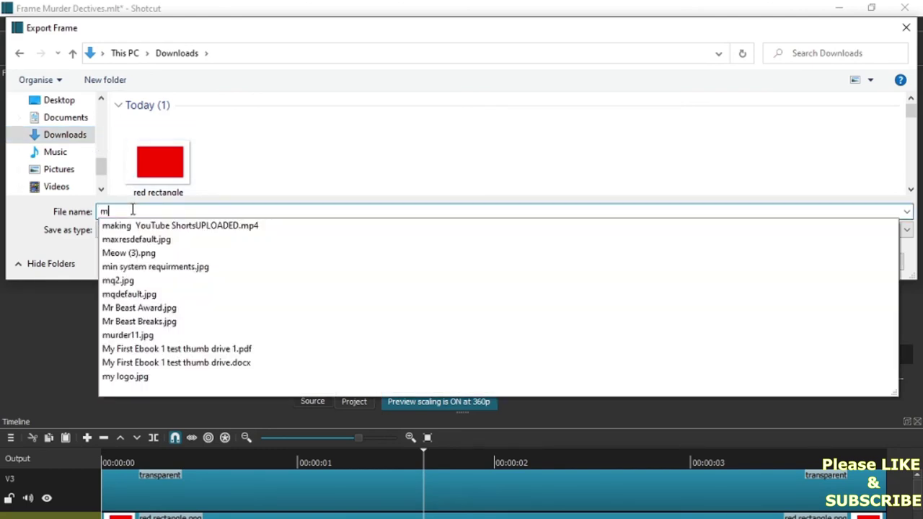
{"action": "type", "text": "urder thumbnail"}
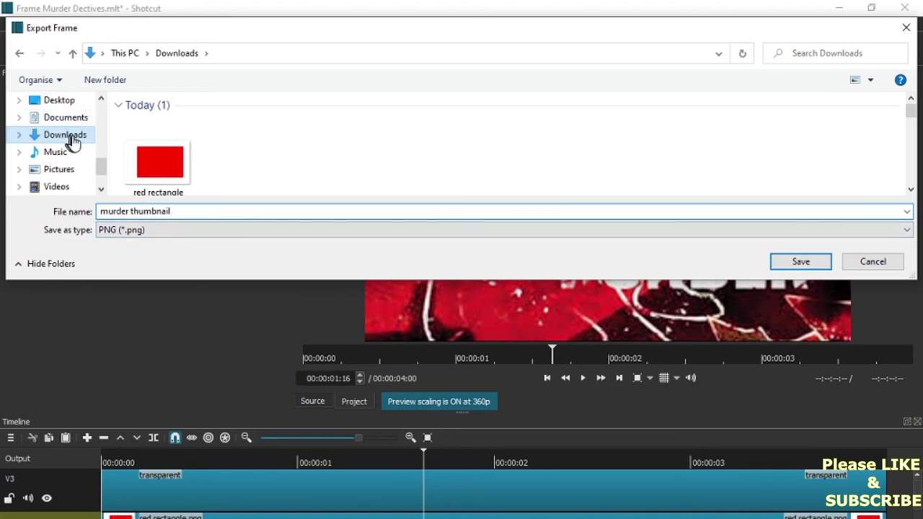
{"action": "left_click", "coordinate": [799, 263]}
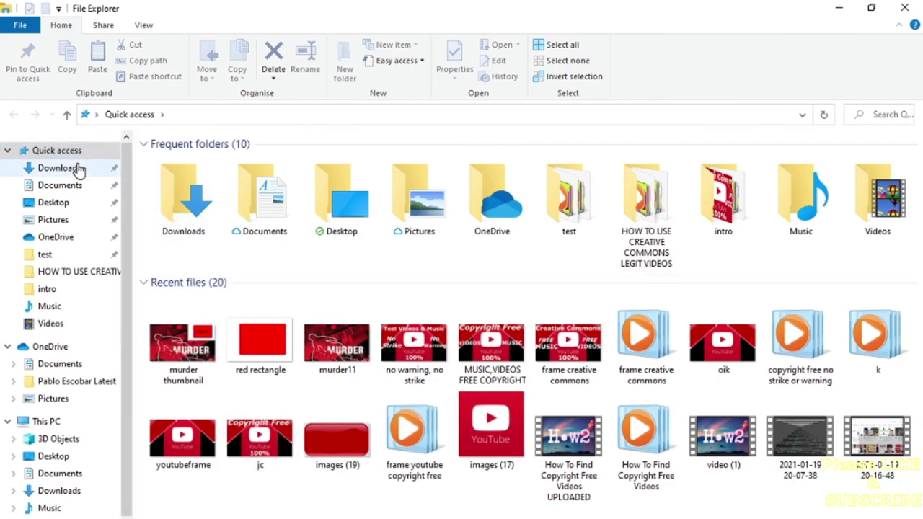
Switch to File Explorer and open the murder thumbnail image from the Downloads folder to check it.
{"action": "left_click", "coordinate": [77, 171]}
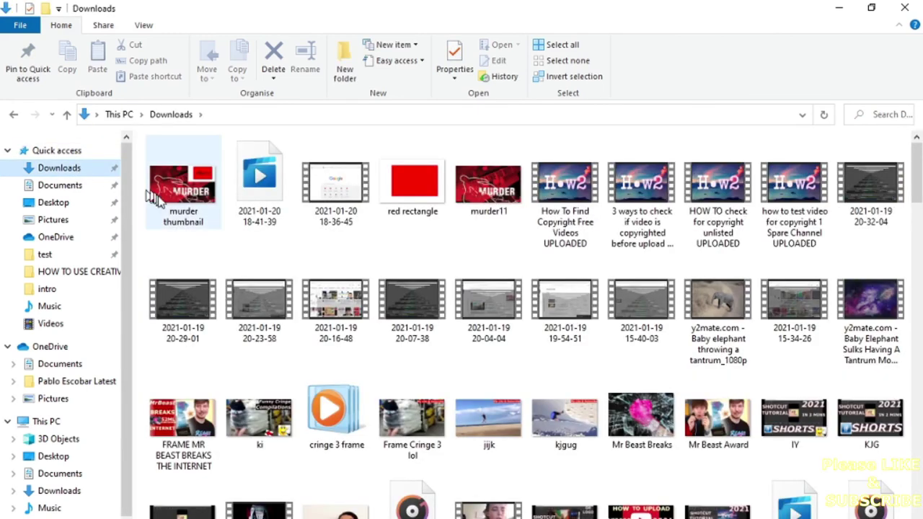
{"action": "left_click", "coordinate": [195, 204]}
{"action": "double_click", "coordinate": [196, 205]}
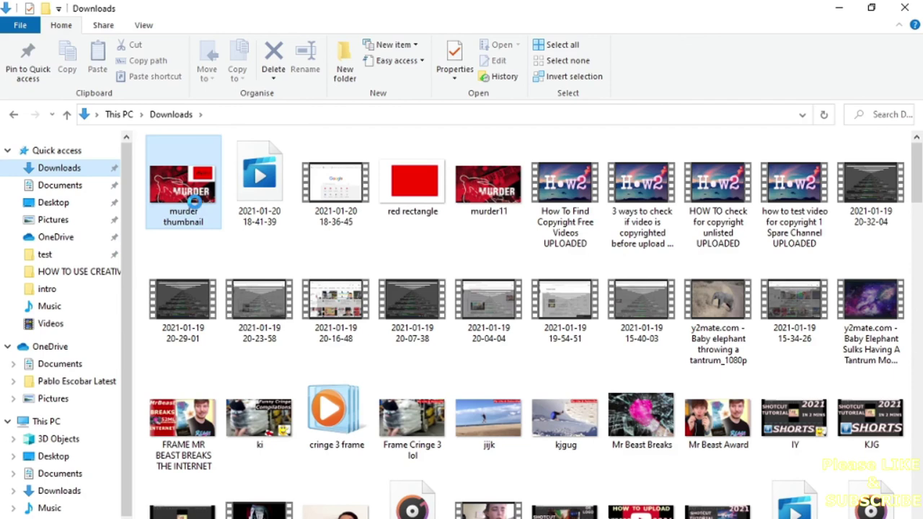